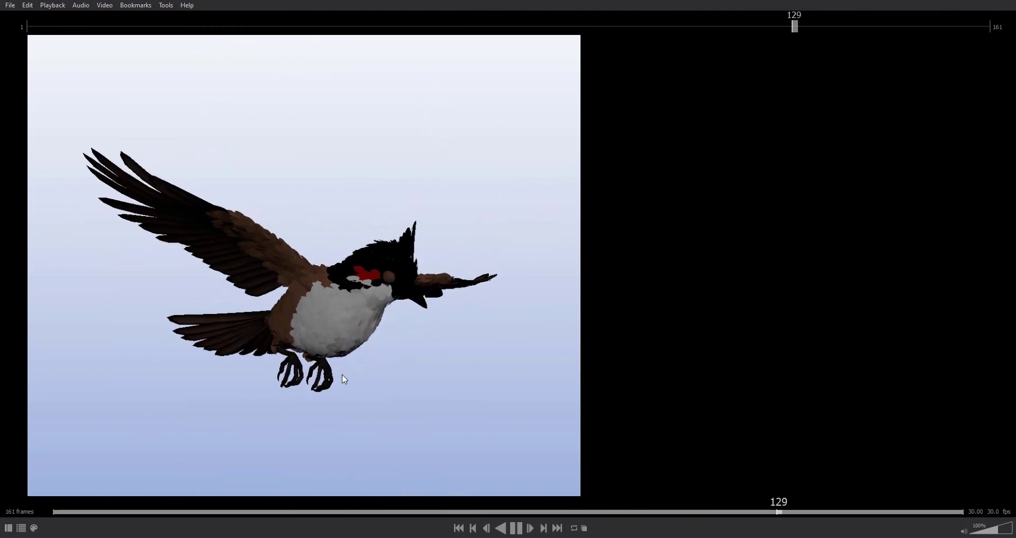
Step: Pause the bird flight playback and switch to the browser to view the bird rig's product image
click(517, 529)
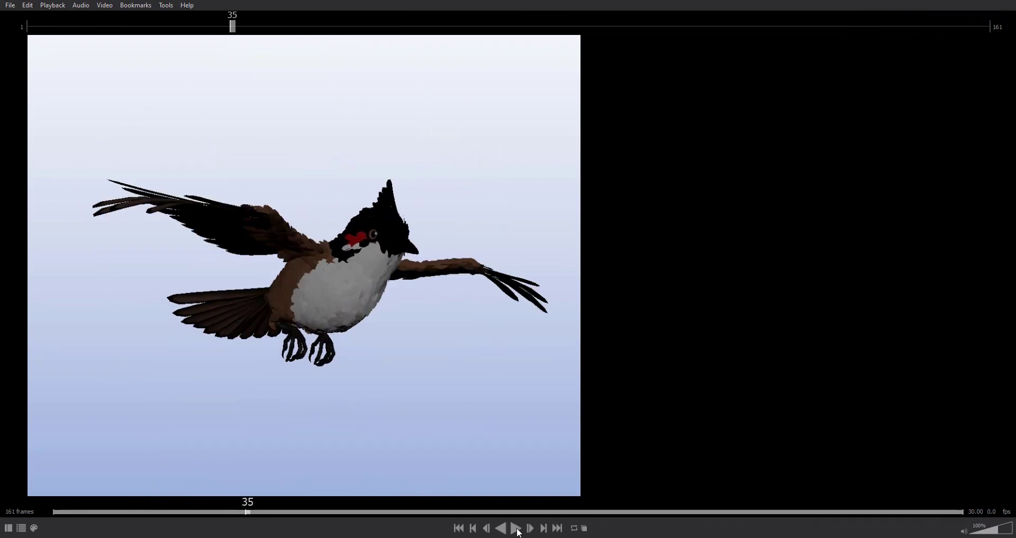
key(alt+Tab)
key(alt+Tab)
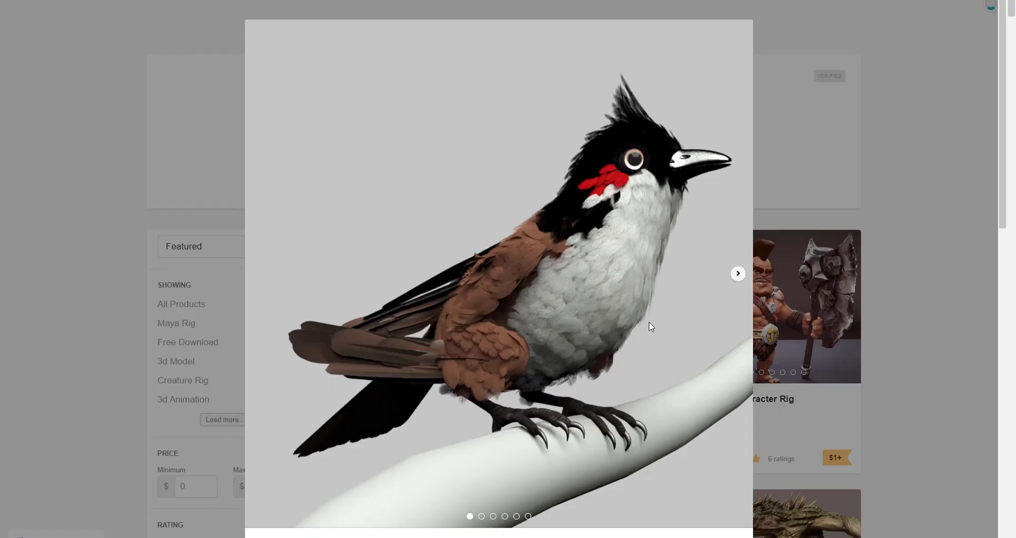
Step: Watch the Spyro The Dragon walkthrough clip of the book-holding dragon full screen, pausing and resuming it for study
key(ctrl+Tab)
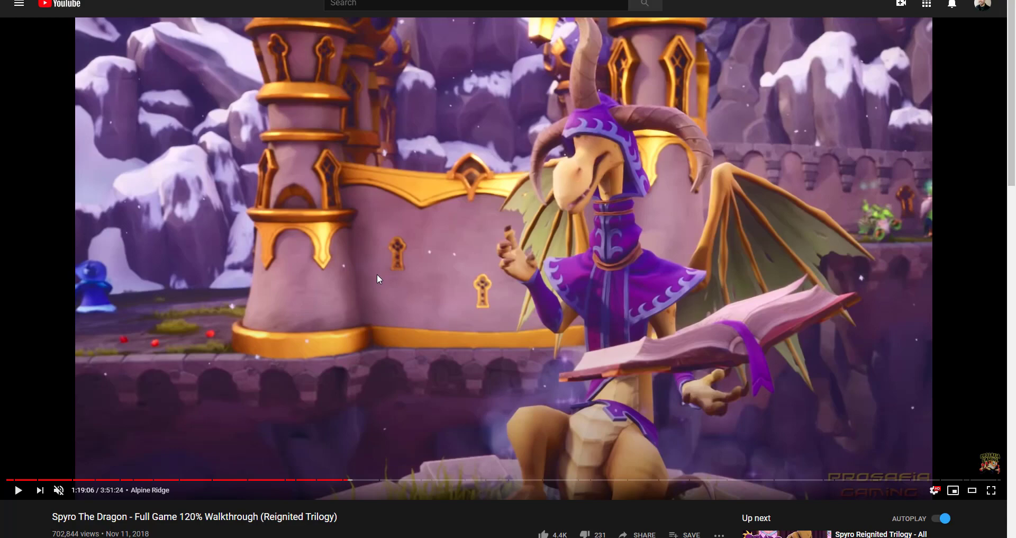
click(776, 259)
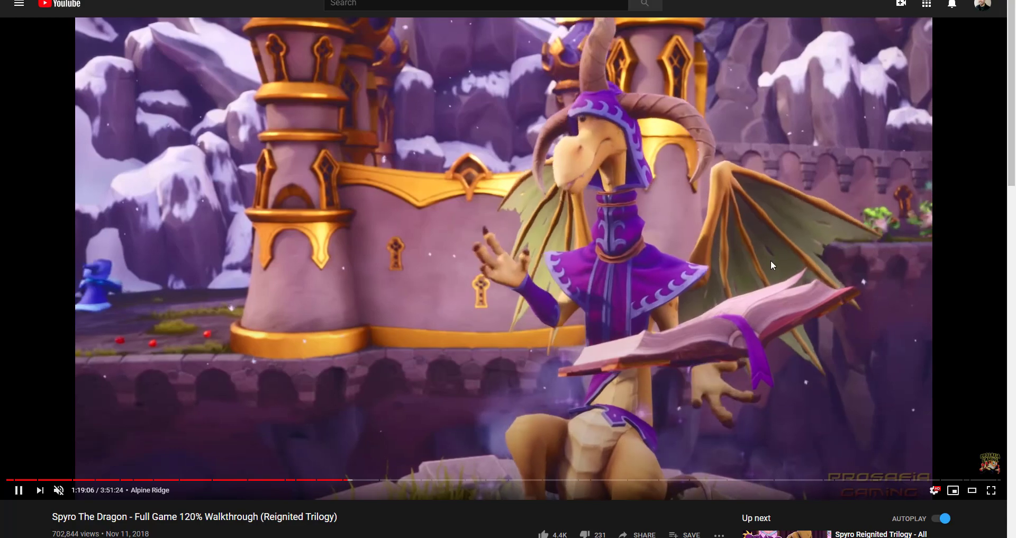
double_click(771, 259)
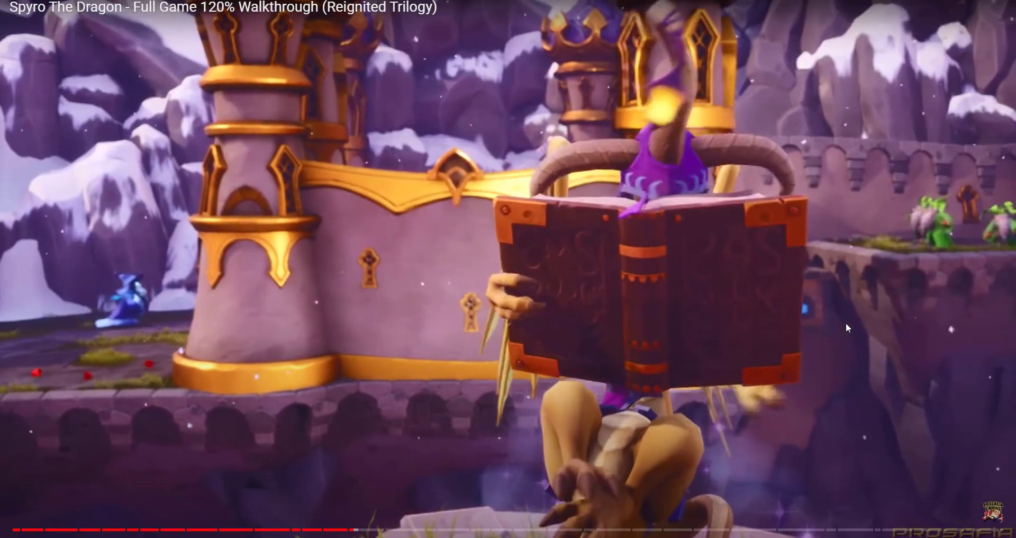
key(space)
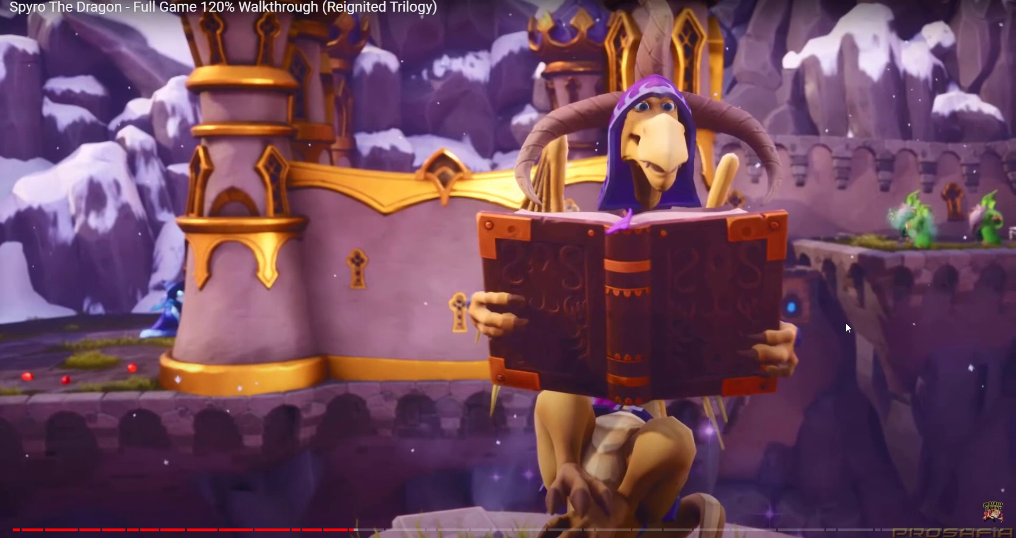
key(space)
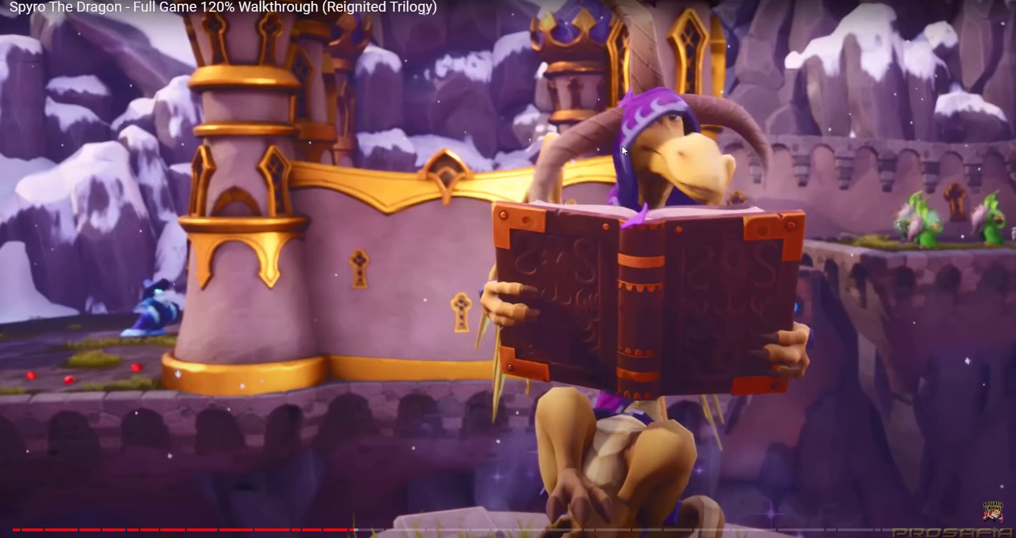
key(ctrl+Tab)
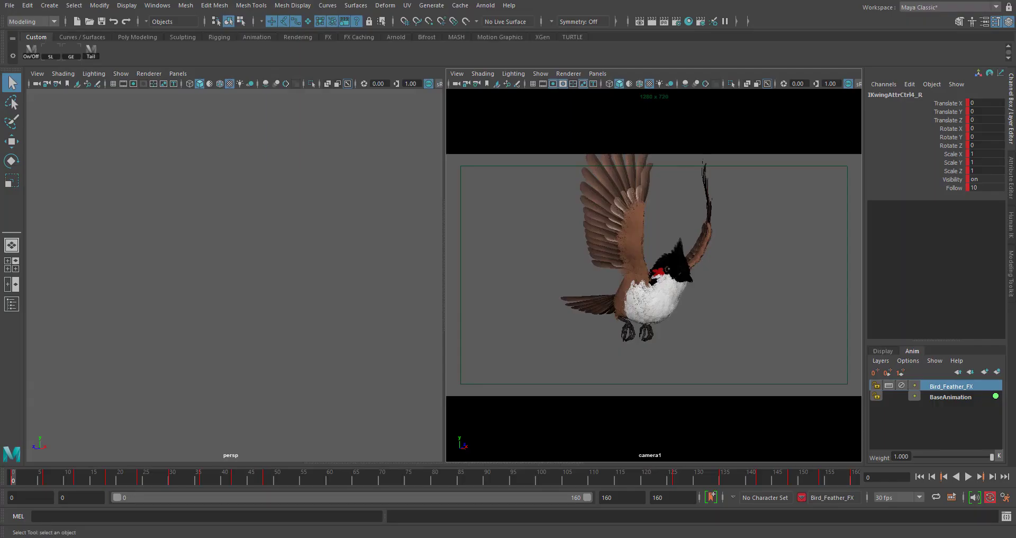
Step: Frame the bird rig in the perspective view and play back its flight animation
key(f)
click(382, 351)
alt+right_drag(382, 351, 186, 359)
alt+right_drag(318, 364, 183, 369)
alt+middle_drag(304, 370, 258, 321)
key(alt+v)
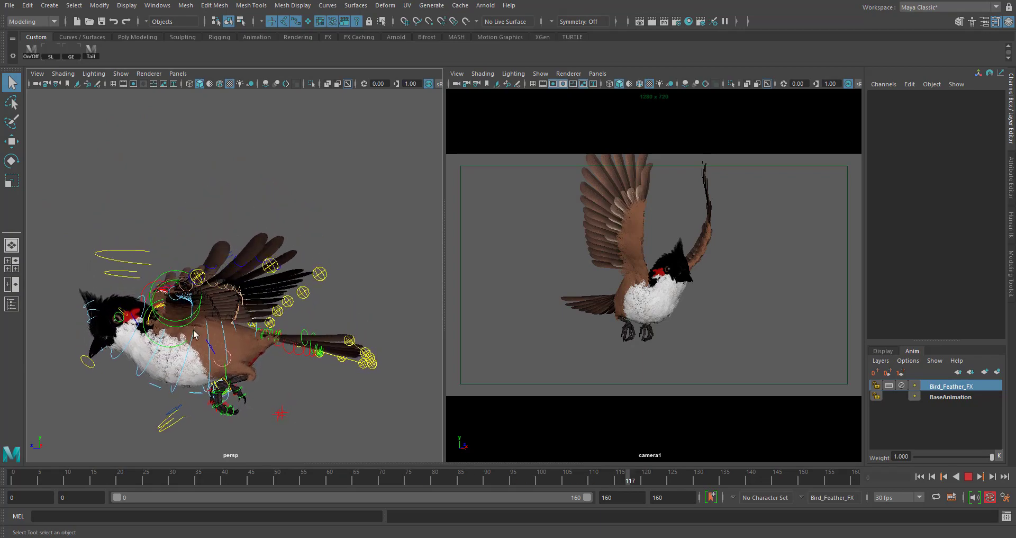
Step: Stop the playback and switch to a single enlarged perspective view showing the bird's fanned tail
key(Escape)
key(space)
alt+drag(487, 308, 339, 312)
alt+middle_drag(338, 312, 494, 283)
alt+drag(494, 283, 389, 294)
alt+middle_drag(388, 293, 395, 327)
alt+drag(396, 327, 492, 335)
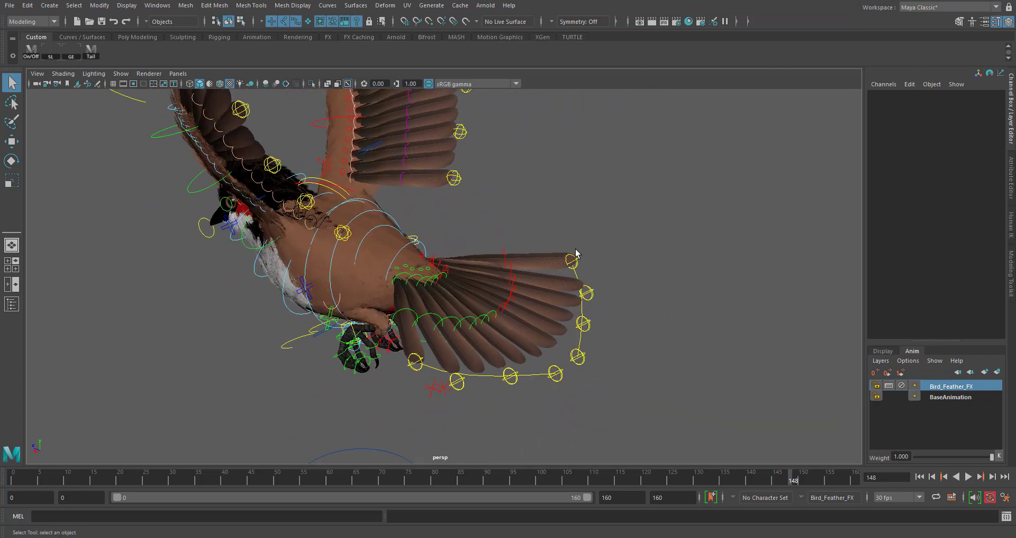
Step: Try moving the tail-tip control IKtailAttrCtrl2_R to test the tail's bend, and undo the move
drag(565, 236, 590, 278)
key(w)
drag(574, 216, 604, 296)
click(588, 294)
key(w)
middle_drag(654, 291, 611, 321)
key(ctrl+z)
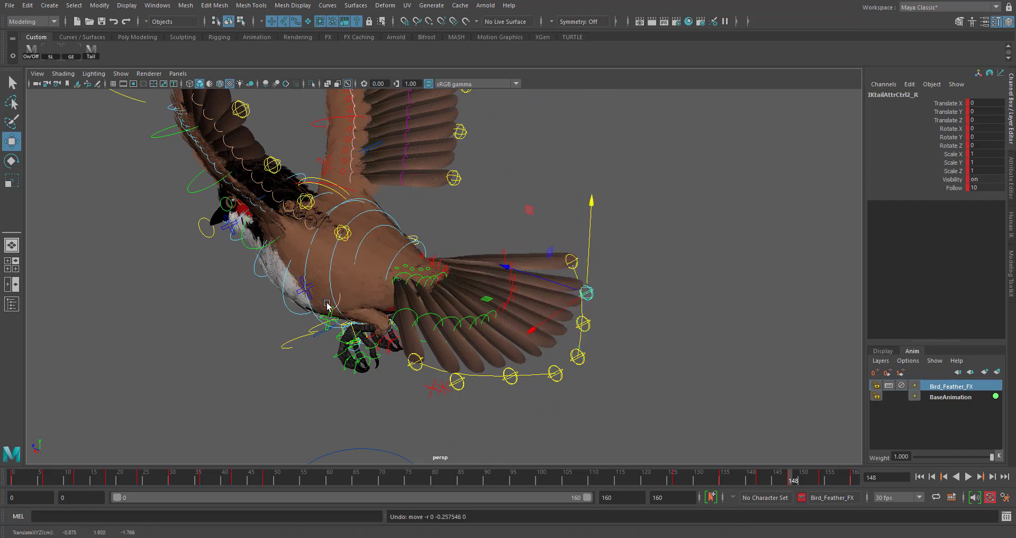
Step: Try rotating the single tail feather control FKtail3_R, and undo the rotation
alt+right_drag(408, 302, 478, 284)
alt+drag(479, 284, 458, 304)
click(530, 242)
key(e)
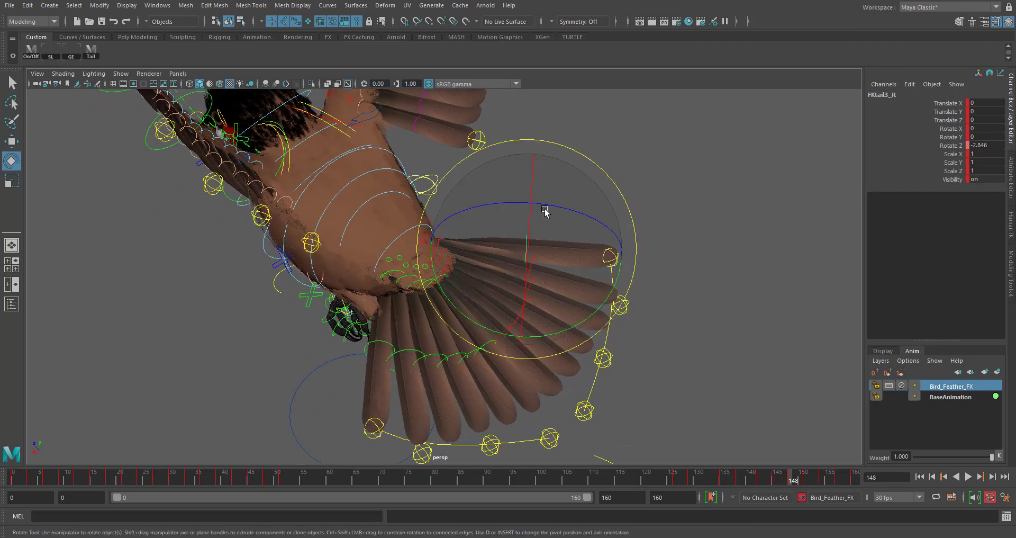
drag(553, 207, 563, 237)
key(ctrl+z)
Step: Try rotating the control FKtail17_R at the base of the tail, and undo the rotation
alt+drag(468, 271, 443, 288)
alt+right_drag(443, 288, 489, 284)
click(447, 231)
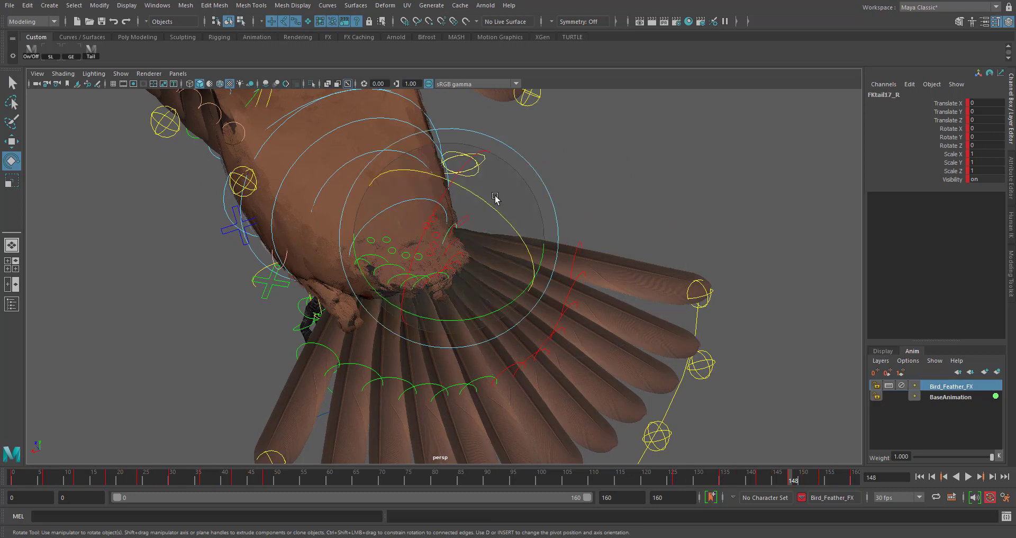
drag(501, 218, 538, 312)
key(ctrl+z)
key(q)
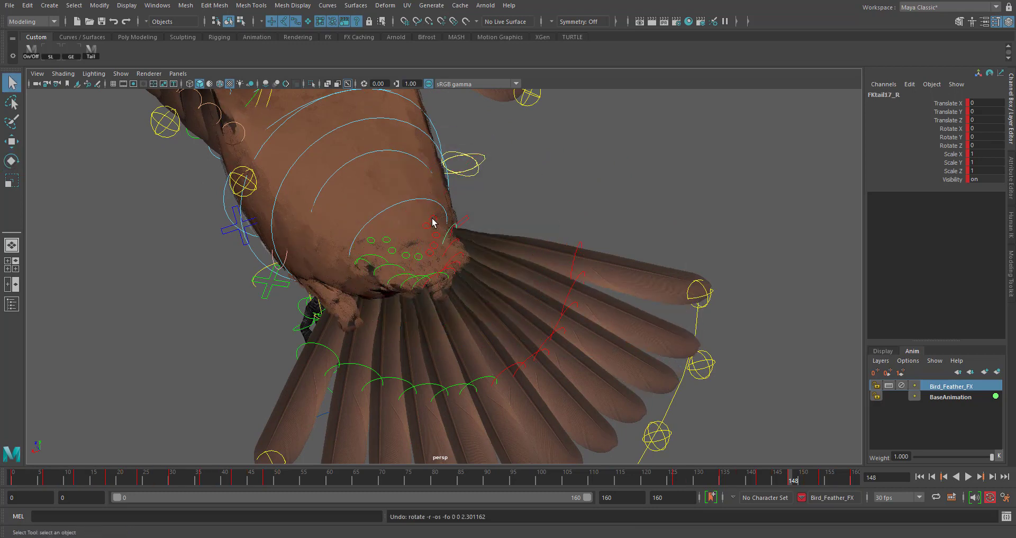
Step: Try rotating the tail base control FKtail28_R, and undo the change
alt+drag(425, 307, 492, 225)
key(e)
key(ctrl+z)
alt+drag(392, 272, 571, 234)
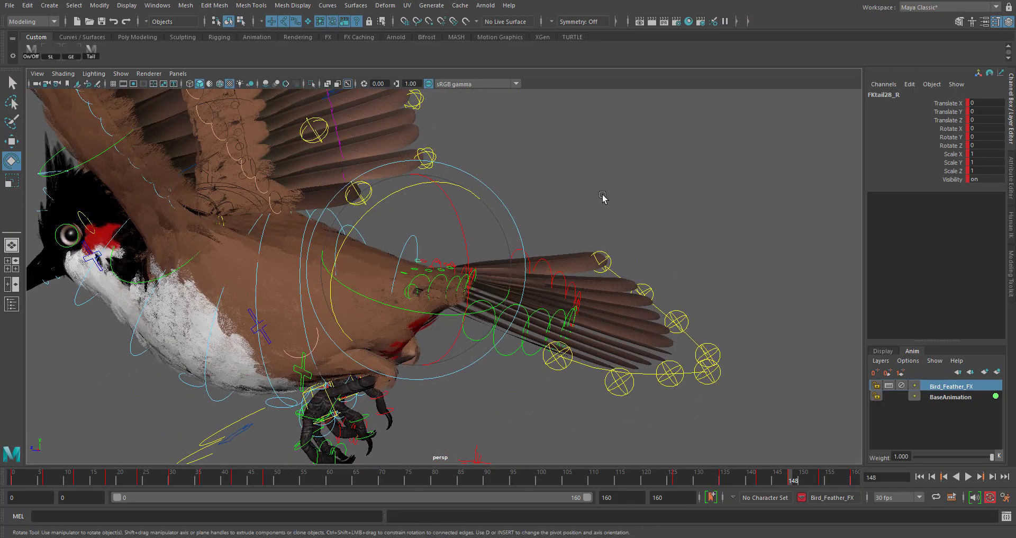
key(q)
Step: Try rotating all tail feather controls together using the saved Tail selection, and undo the rotation
alt+drag(573, 322, 594, 177)
click(490, 256)
alt+drag(490, 257, 65, 129)
click(92, 52)
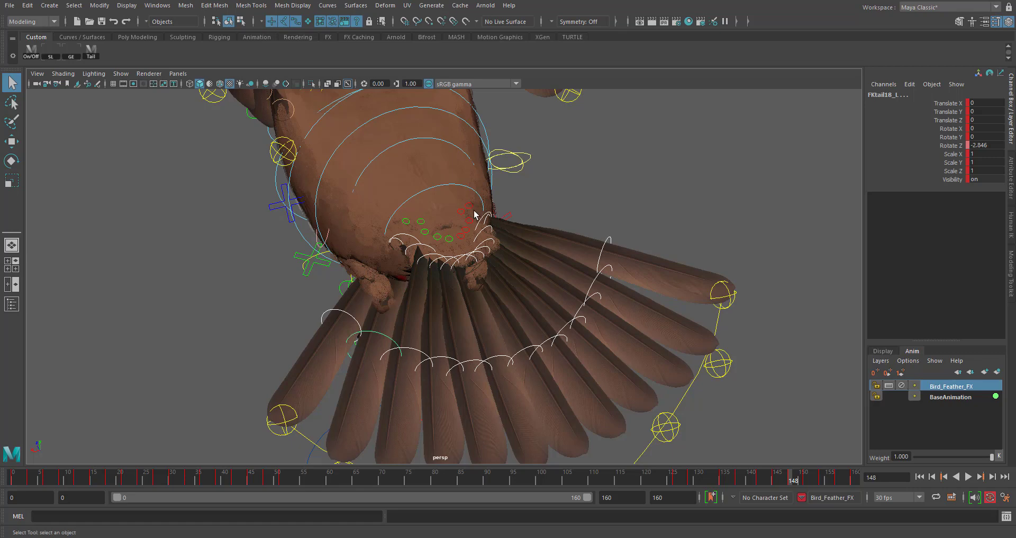
alt+drag(475, 281, 540, 320)
key(e)
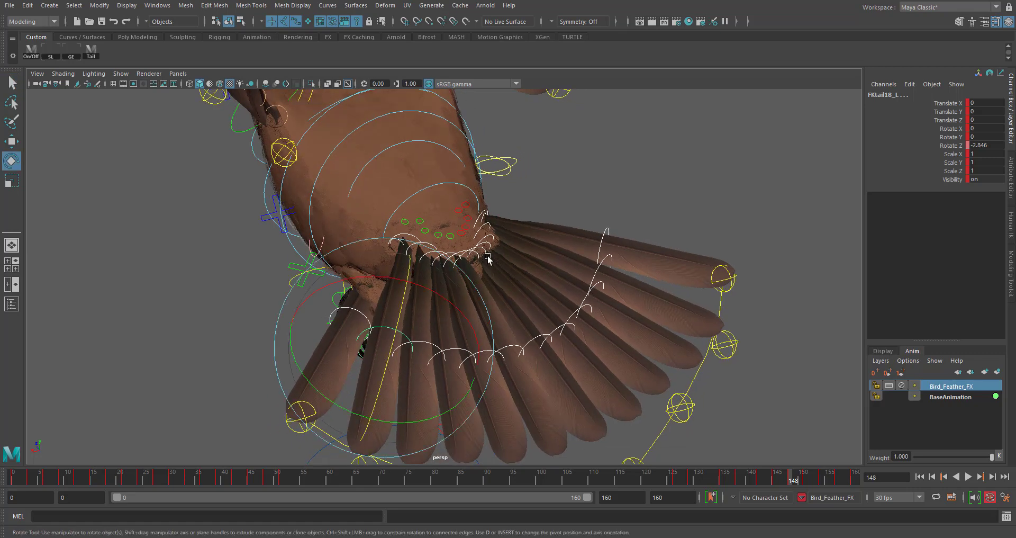
drag(393, 339, 461, 349)
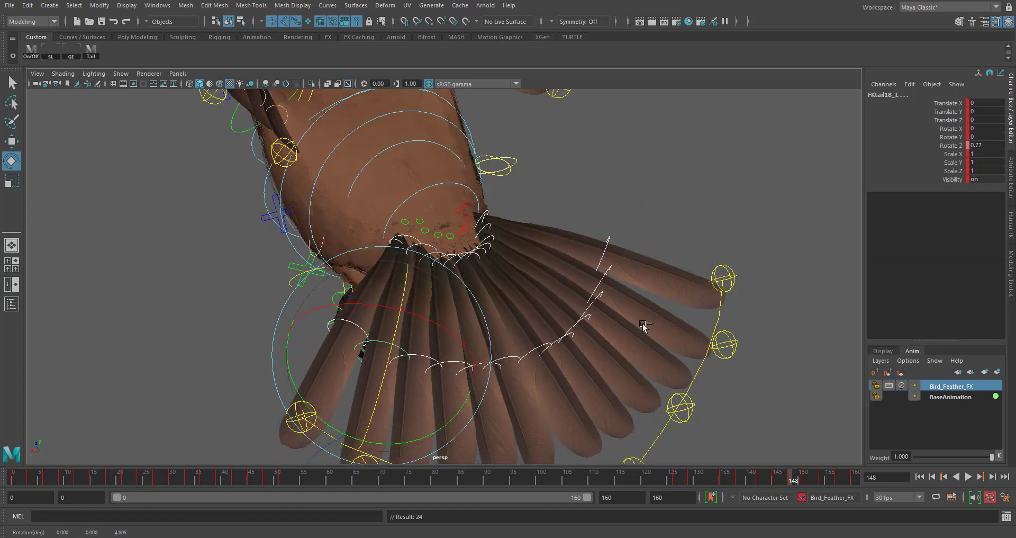
key(ctrl+z)
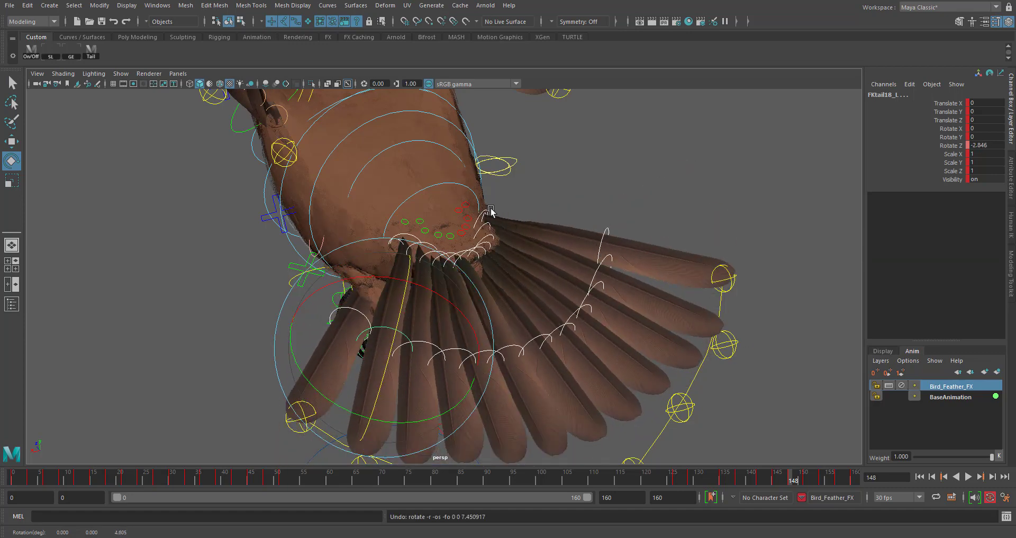
Step: Pick individual controls on the outermost tail feather, clear them, and reselect all tail feather controls with the saved Tail selection
key(q)
click(606, 233)
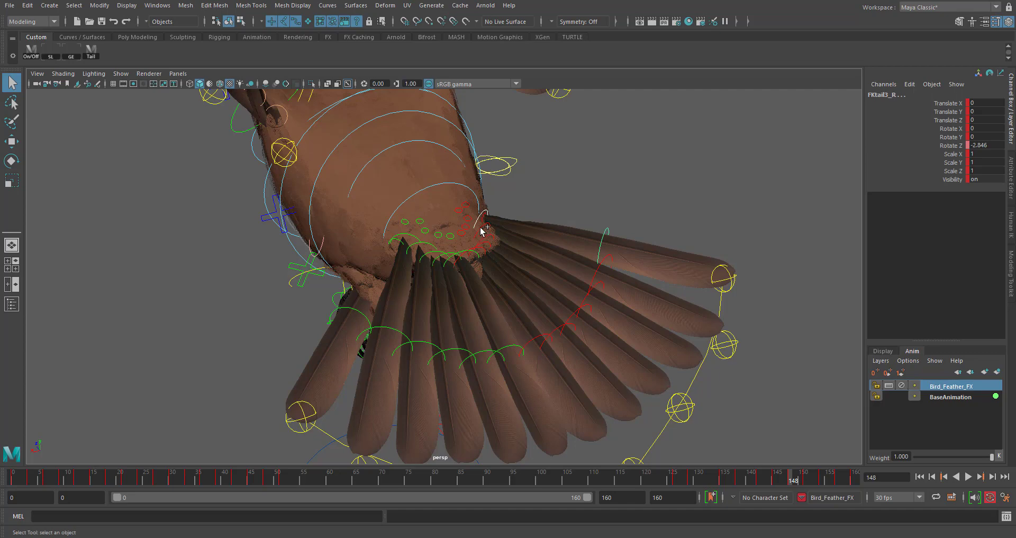
click(487, 193)
alt+drag(423, 321, 509, 272)
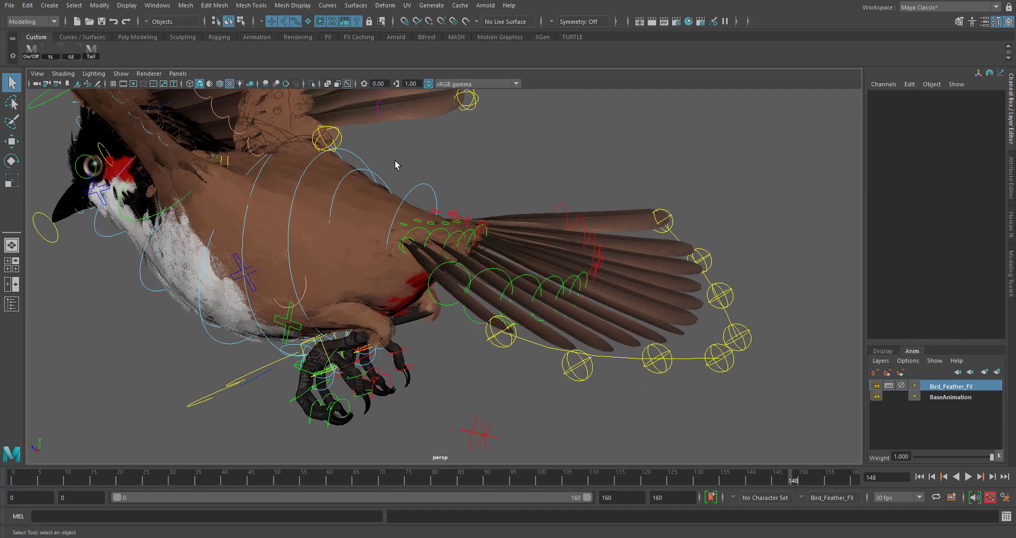
click(94, 57)
alt+middle_drag(573, 209, 361, 208)
alt+drag(606, 298, 568, 300)
Step: Create an animation layer from the selected tail feather controls and name it Awesome_Layer
click(882, 351)
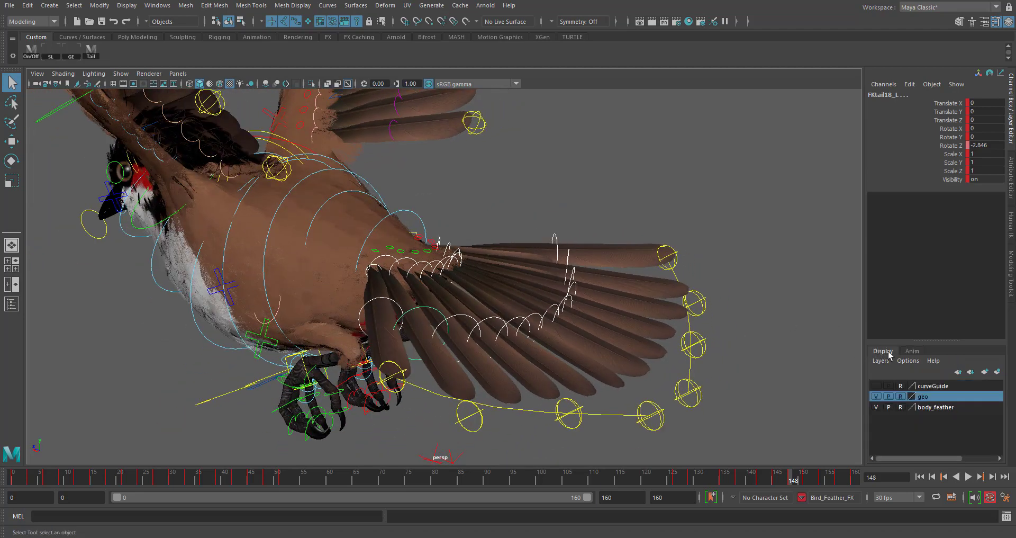
click(911, 351)
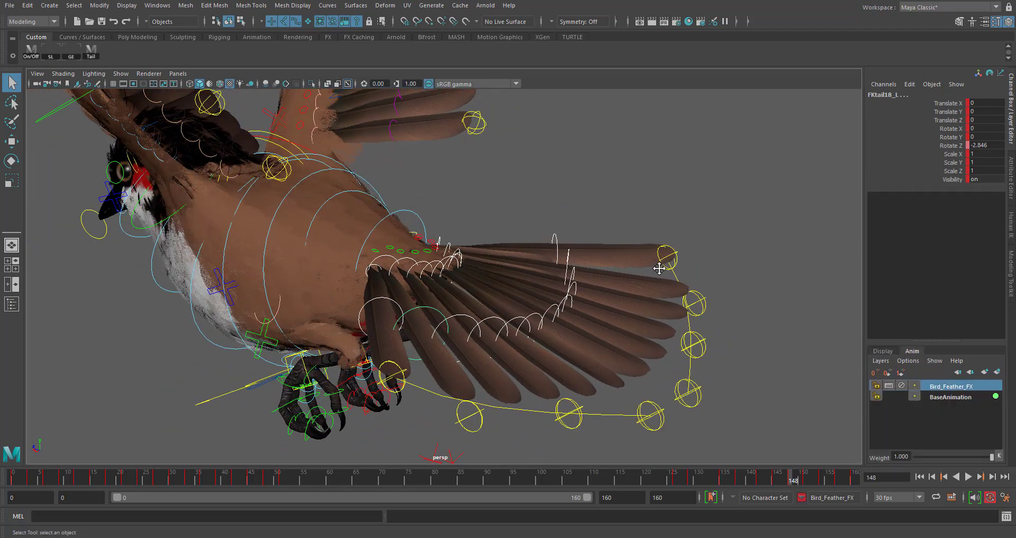
click(996, 372)
double_click(954, 387)
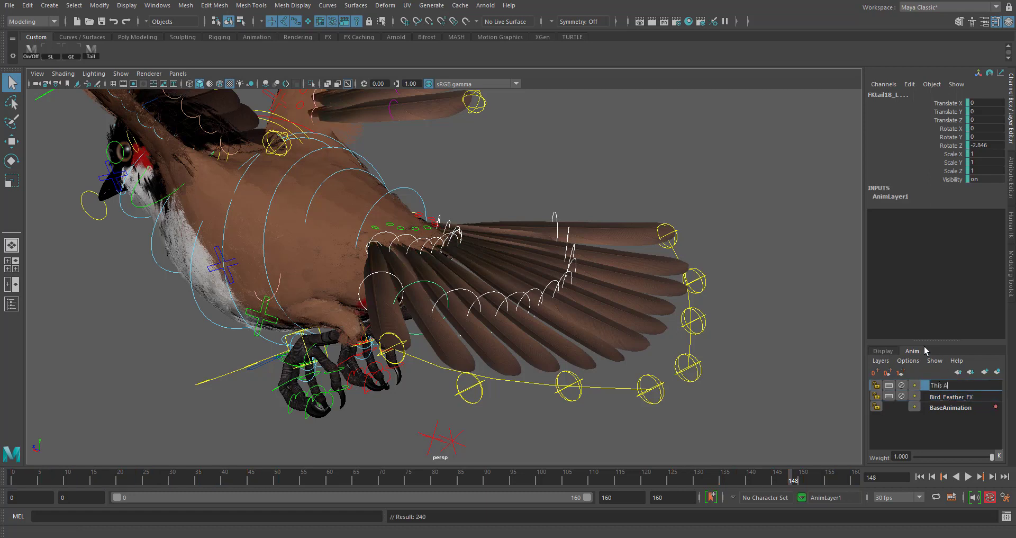
text(This Awesome Layer)
key(Return)
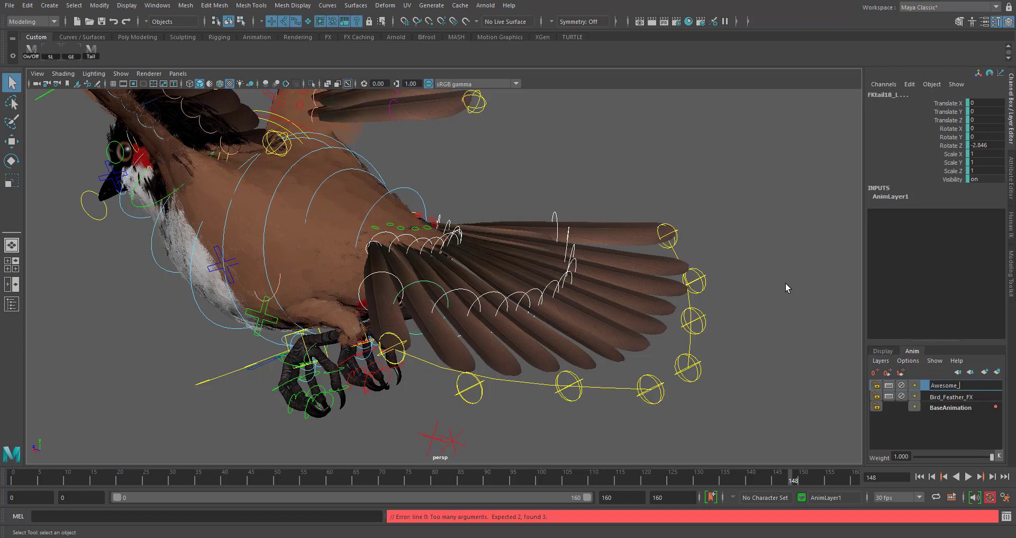
text(yer)
key(Return)
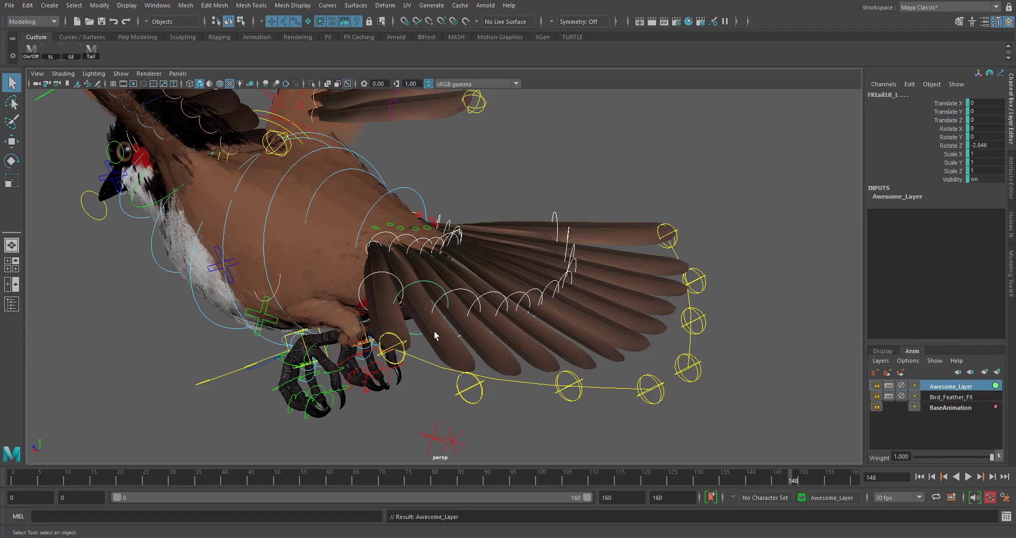
Step: Reselect all tail feather controls and make Awesome_Layer the active layer after briefly activating Bird_Feather_FX
alt+drag(563, 293, 680, 223)
click(679, 223)
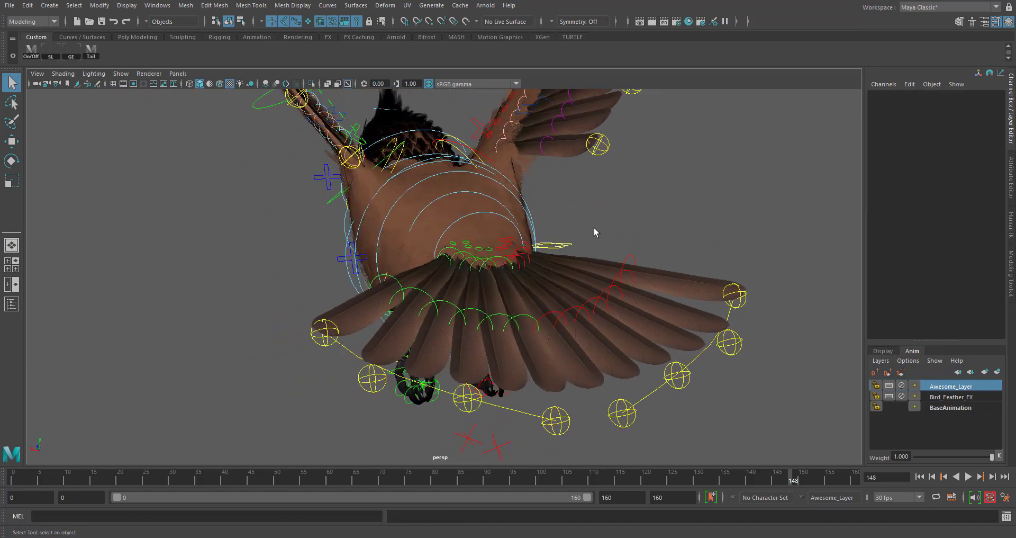
click(92, 52)
alt+drag(403, 295, 399, 342)
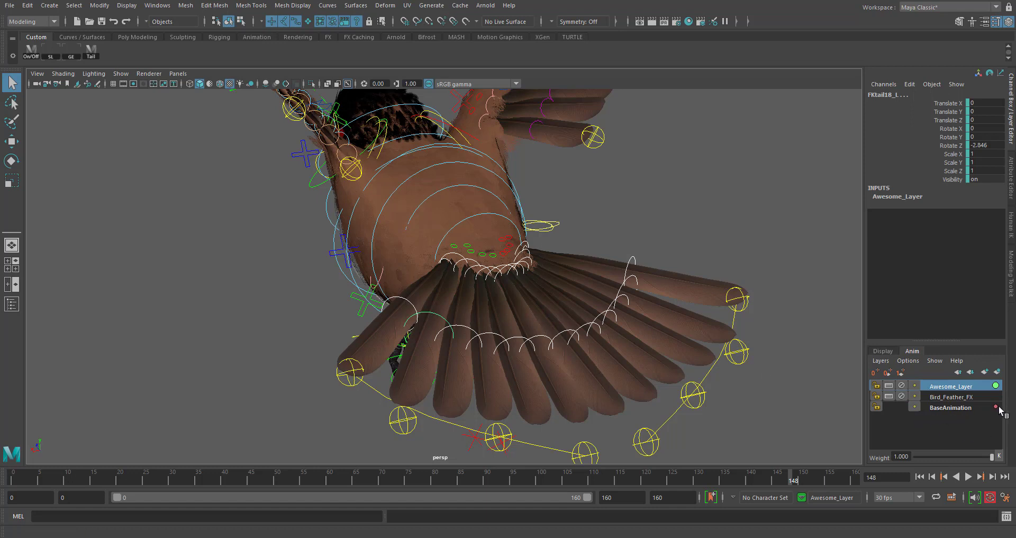
click(938, 397)
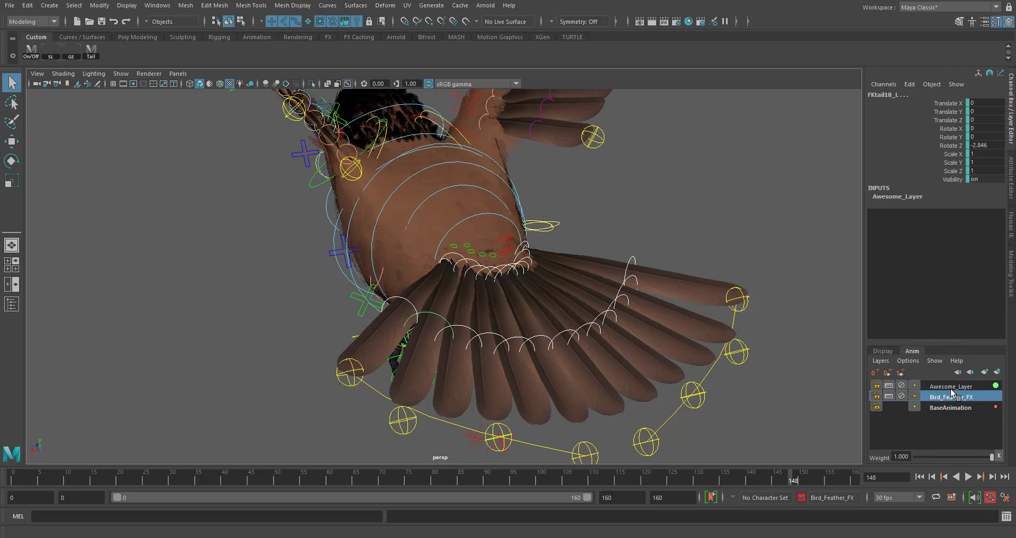
click(954, 386)
Step: Play back the flight animation with the whole bird in side view to find a pose for keying the tail
alt+drag(540, 353, 589, 351)
alt+middle_drag(618, 349, 573, 344)
mouse_move(574, 345)
alt+mouse_down()
mouse_move(561, 371)
mouse_move(581, 353)
alt+mouse_up()
alt+right_drag(581, 354, 521, 350)
alt+middle_drag(521, 350, 578, 363)
alt+drag(578, 363, 563, 369)
alt+right_drag(562, 370, 530, 339)
mouse_move(530, 340)
alt+middle_down()
mouse_move(551, 337)
mouse_move(524, 350)
alt+middle_up()
alt+middle_drag(594, 368, 565, 368)
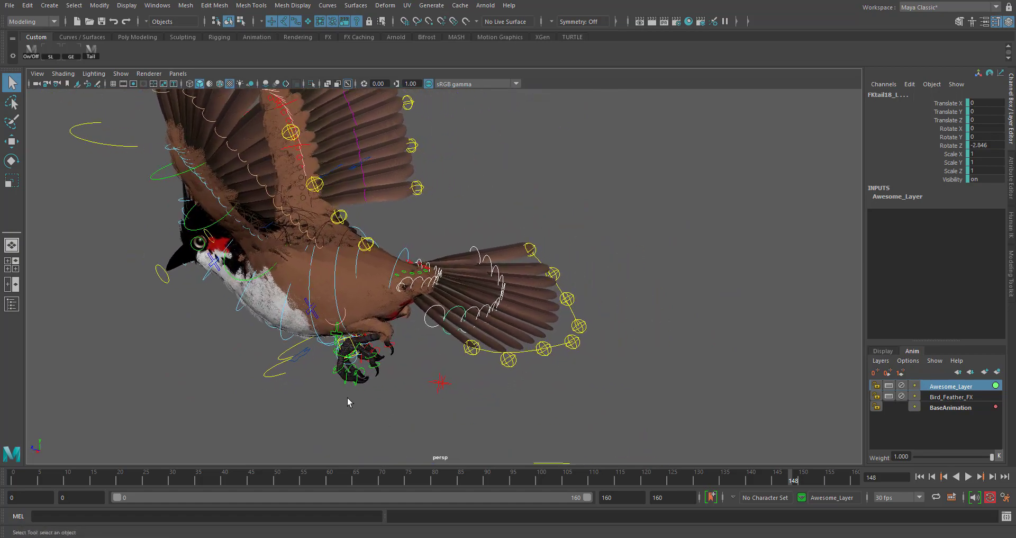
alt+right_drag(558, 358, 485, 331)
alt+middle_drag(485, 331, 538, 331)
key(alt+v)
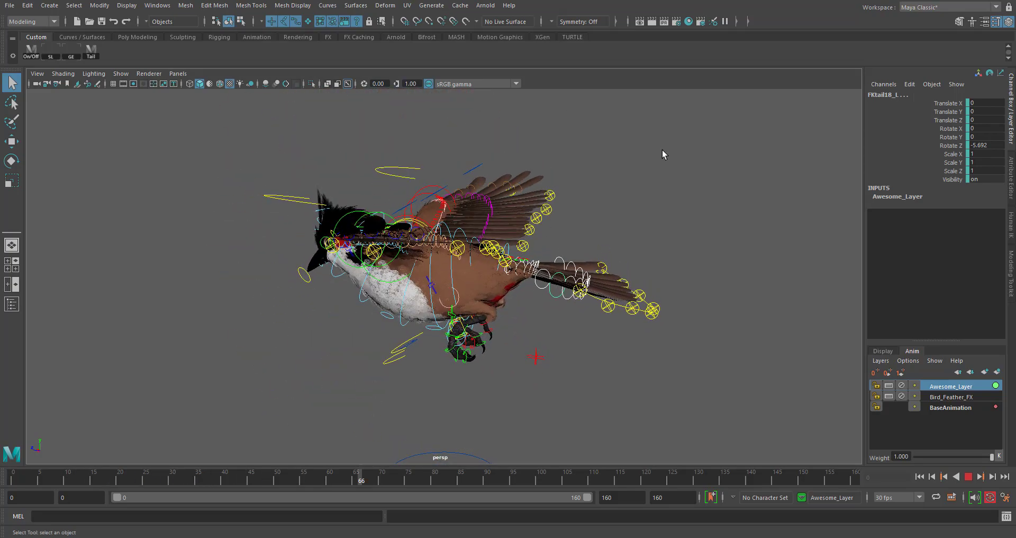
key(Escape)
Step: Key all selected tail feather controls on Awesome_Layer at frame 60 and advance to frame 62
drag(288, 478, 328, 485)
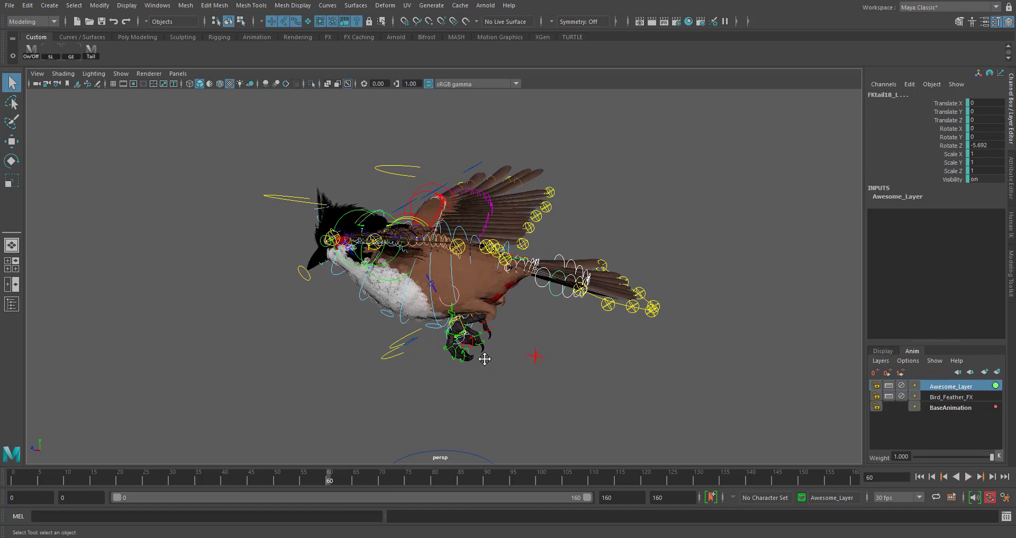
alt+middle_drag(486, 359, 467, 350)
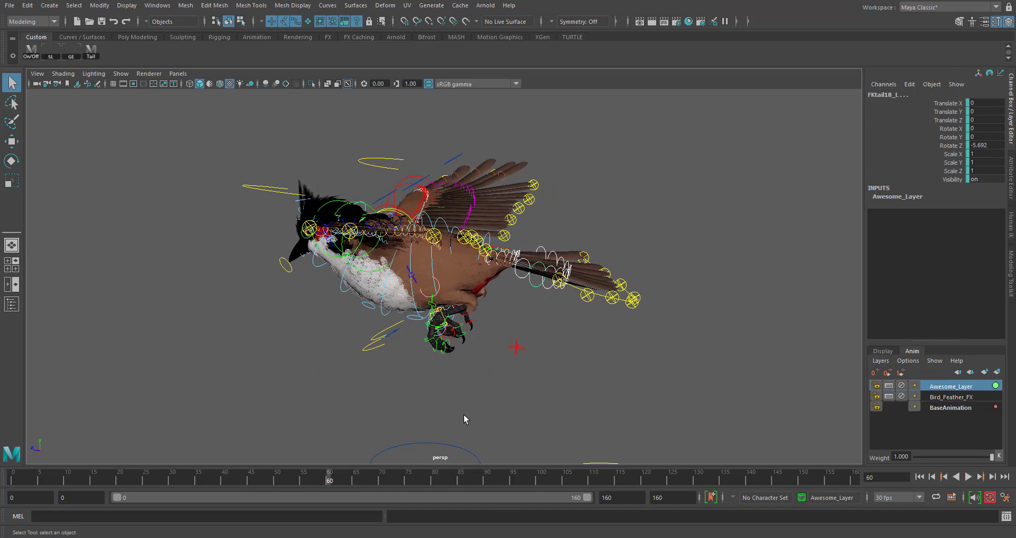
key(s)
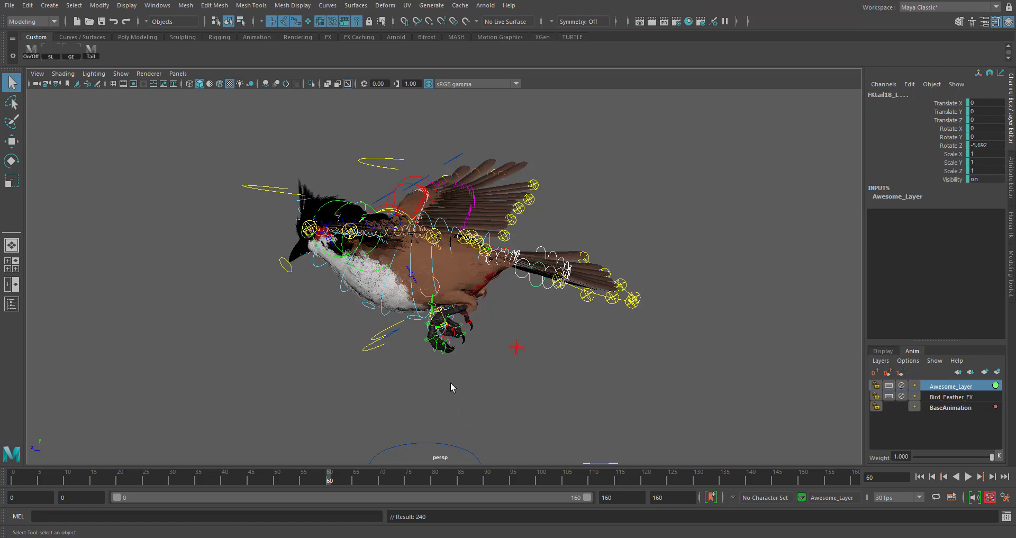
key(alt+period)
key(alt+period)
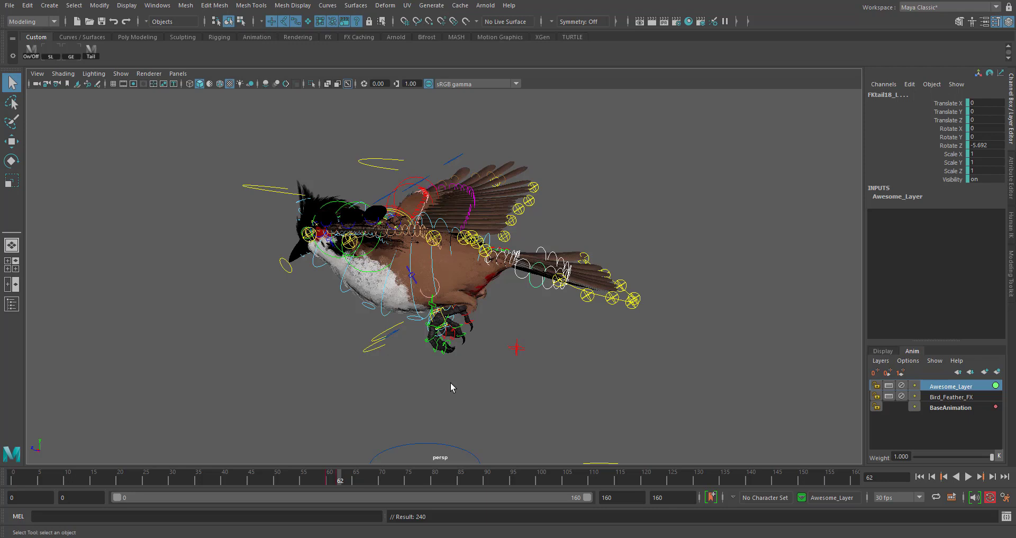
Step: Key the selected tail feather controls at frames 62 and 64, and scrub the poses from frame 60, ending on frame 62
key(alt+period)
key(alt+period)
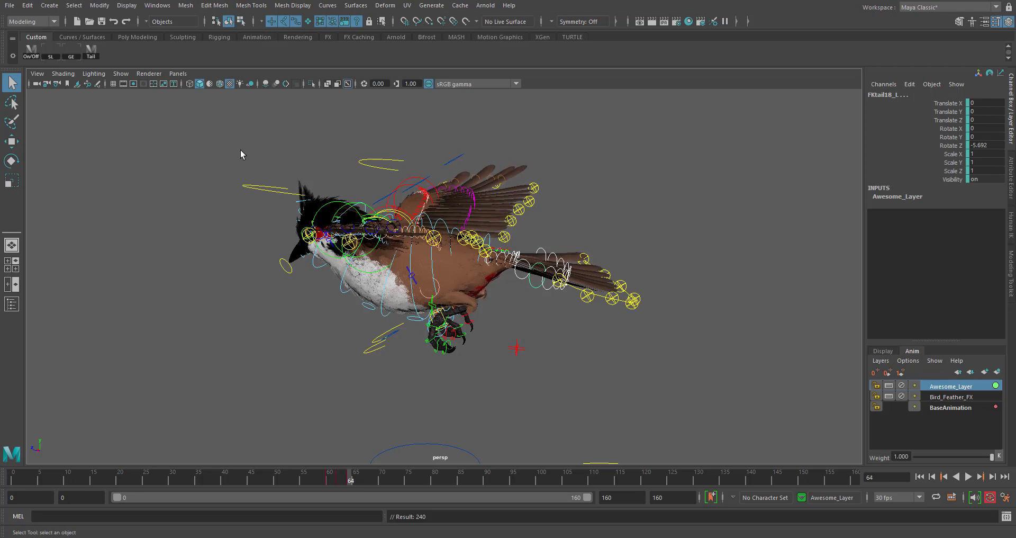
drag(325, 482, 345, 480)
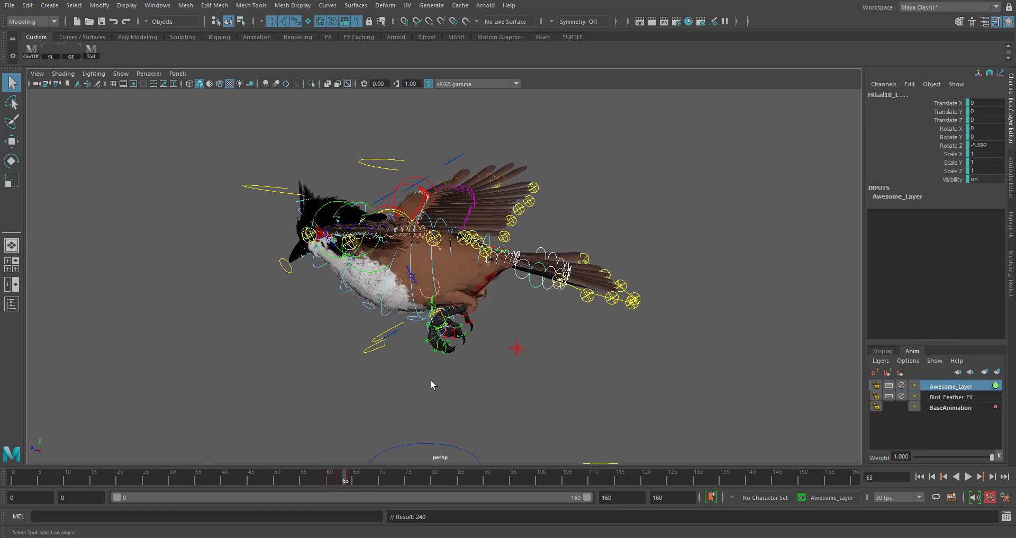
mouse_move(342, 479)
mouse_down()
mouse_move(329, 479)
mouse_move(340, 481)
mouse_up()
click(348, 482)
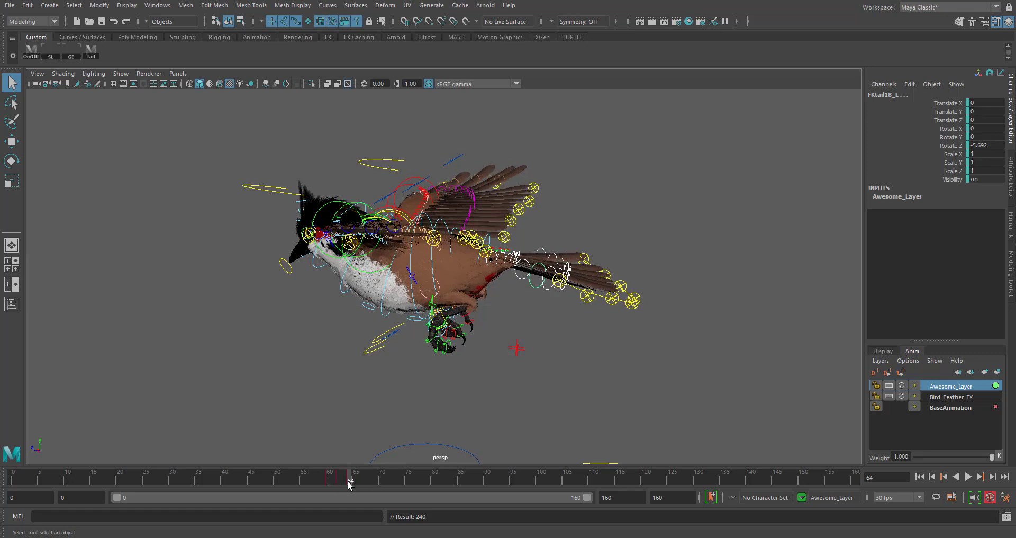
click(340, 483)
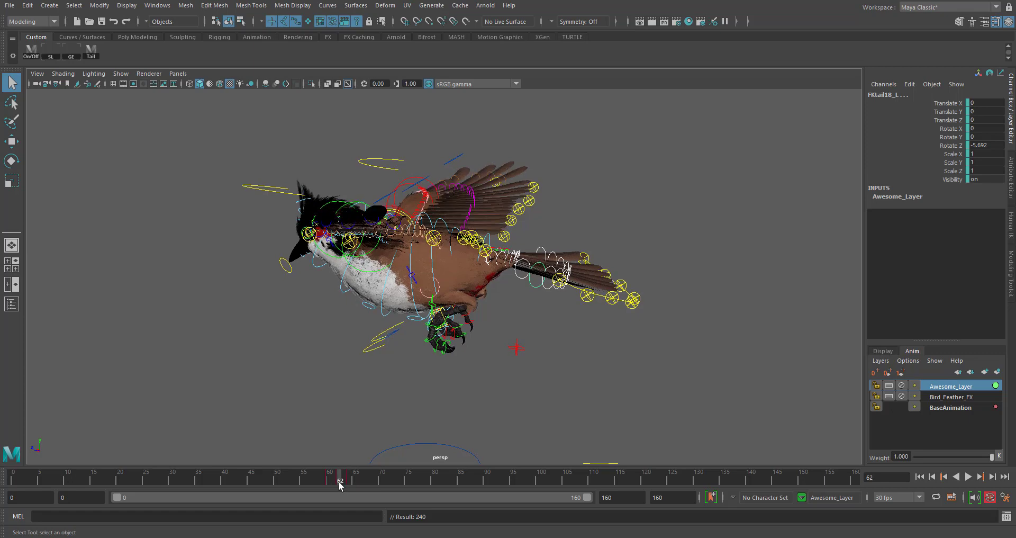
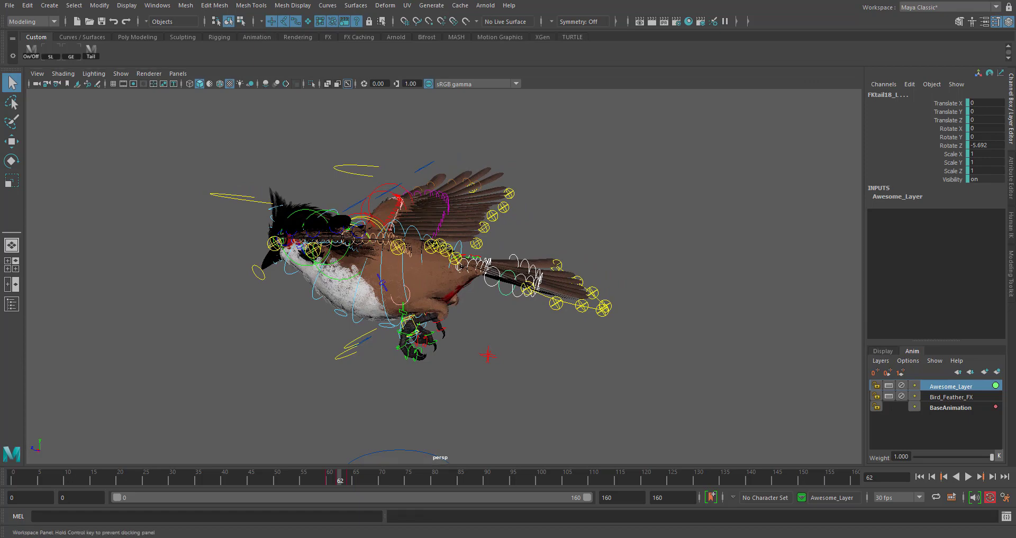
Step: Bring up the Graph Editor beside the bird, activate the Rotate tool and view the tail from behind and above
drag(873, 534, 740, 123)
alt+middle_drag(503, 210, 378, 214)
key(e)
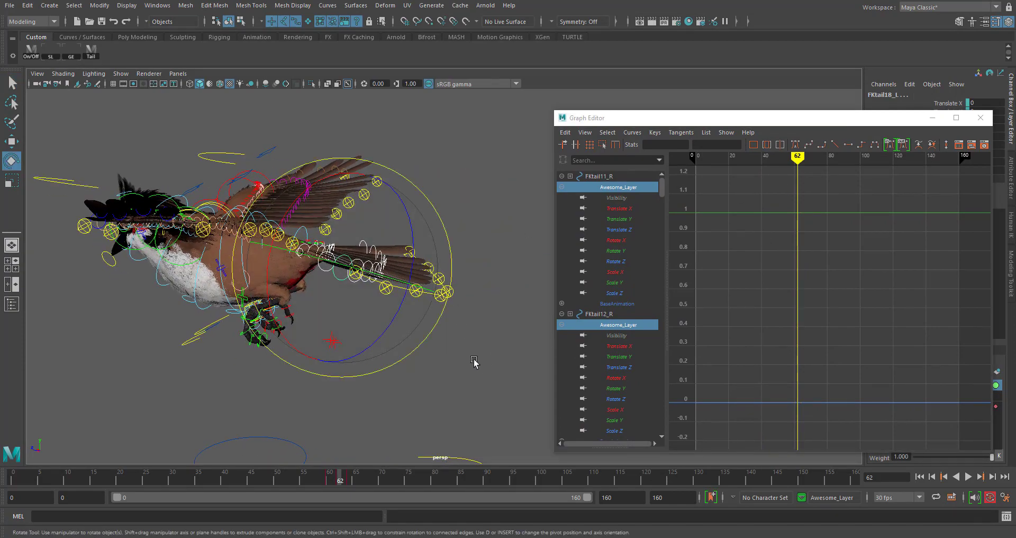
alt+drag(473, 365, 237, 413)
Step: Try rotating the selected tail feather controls about the X, Y and Z axes at frame 62, undoing each rotation
mouse_move(420, 198)
mouse_down()
mouse_move(432, 213)
mouse_move(408, 190)
mouse_up()
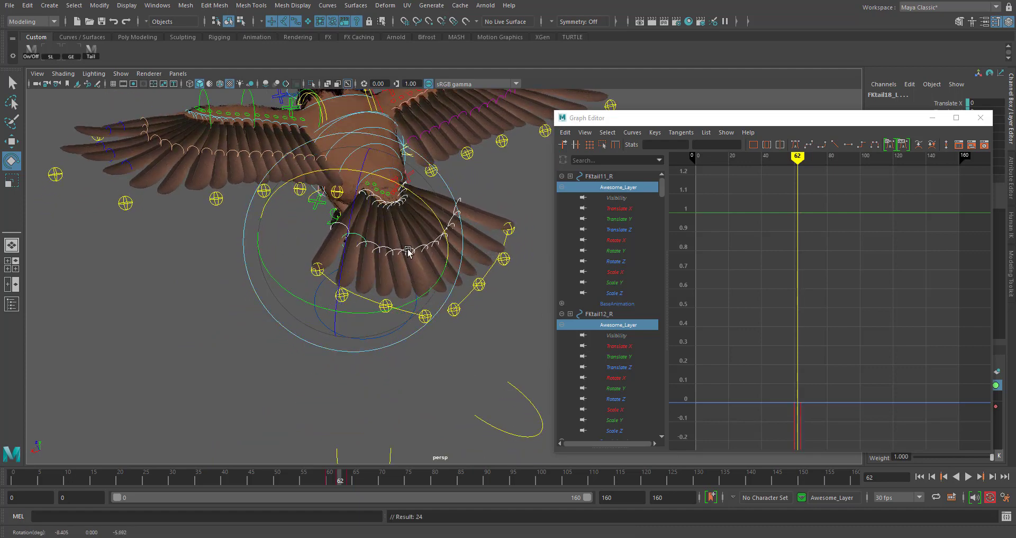
key(ctrl+z)
drag(400, 309, 380, 322)
key(ctrl+z)
drag(368, 241, 362, 291)
key(ctrl+z)
key(ctrl+z)
Step: Try rotating and keying the tail feather controls in Z at frame 64, and undo both changes
drag(740, 119, 655, 178)
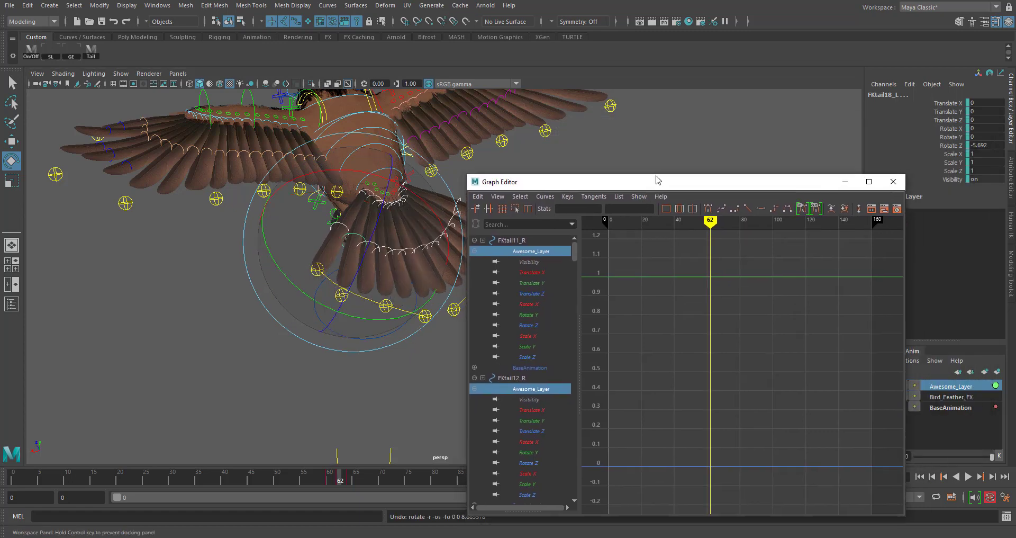
key(ctrl+z)
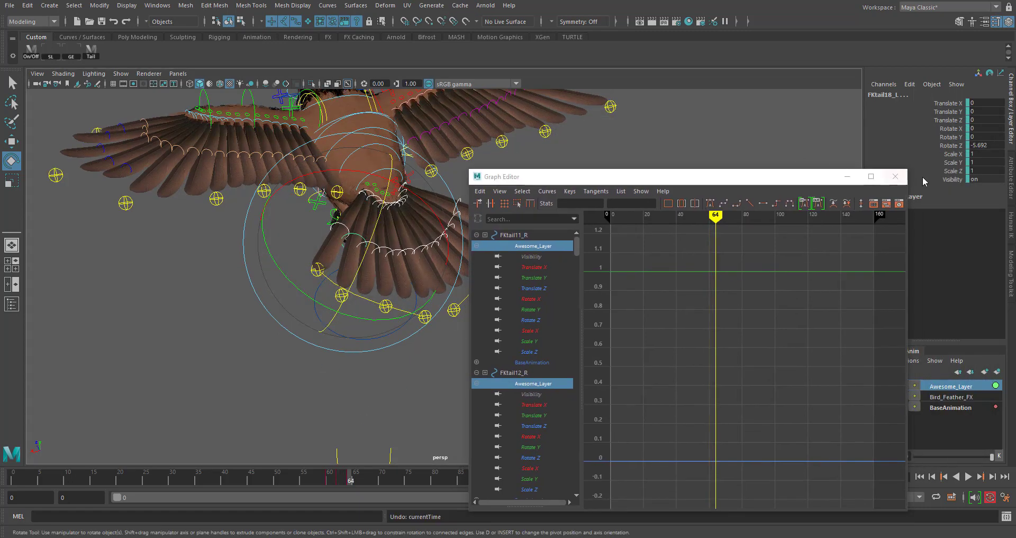
mouse_move(377, 236)
mouse_down()
mouse_move(383, 229)
mouse_move(370, 244)
mouse_up()
key(s)
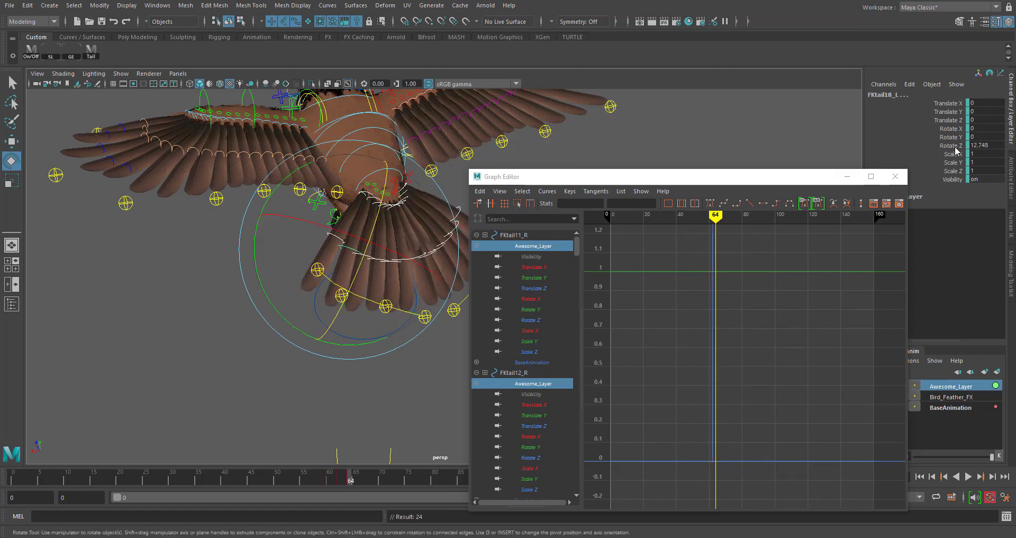
key(ctrl+z)
key(ctrl+z)
Step: Isolate the tail controls' Rotate Z curves in the Graph Editor after checking their Rotate Y and Rotate X curves
alt+drag(309, 351, 309, 390)
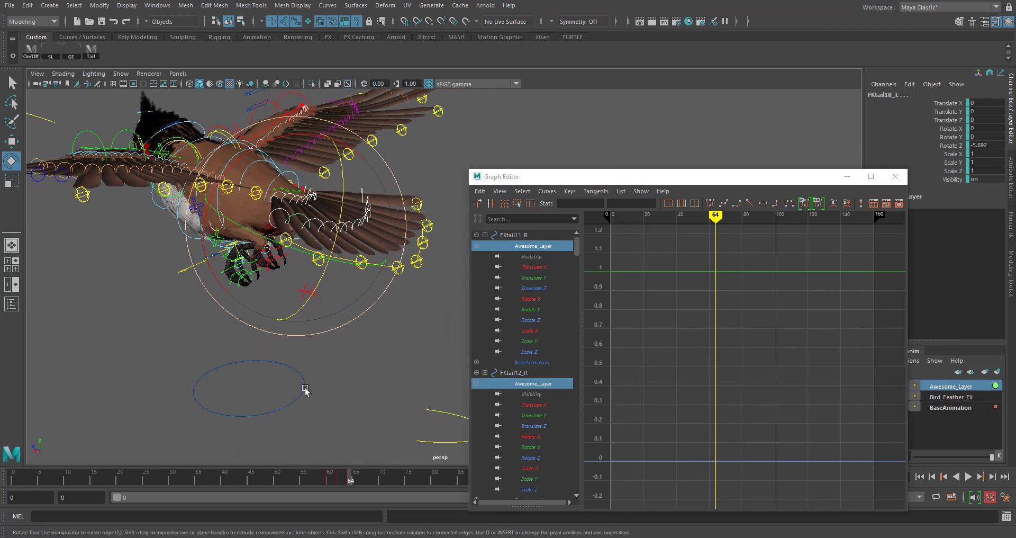
drag(733, 178, 697, 92)
alt+middle_drag(685, 340, 684, 251)
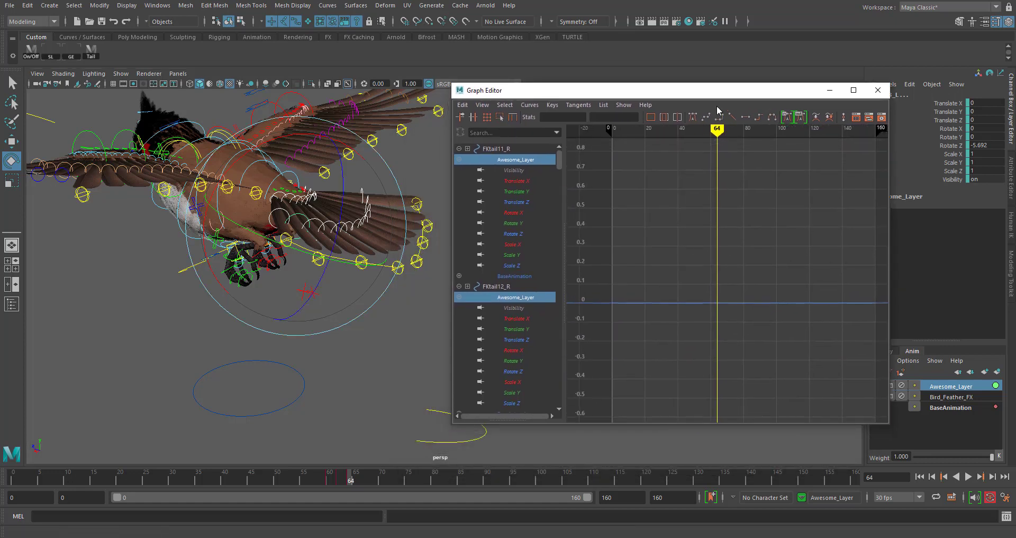
alt+right_drag(717, 189, 742, 282)
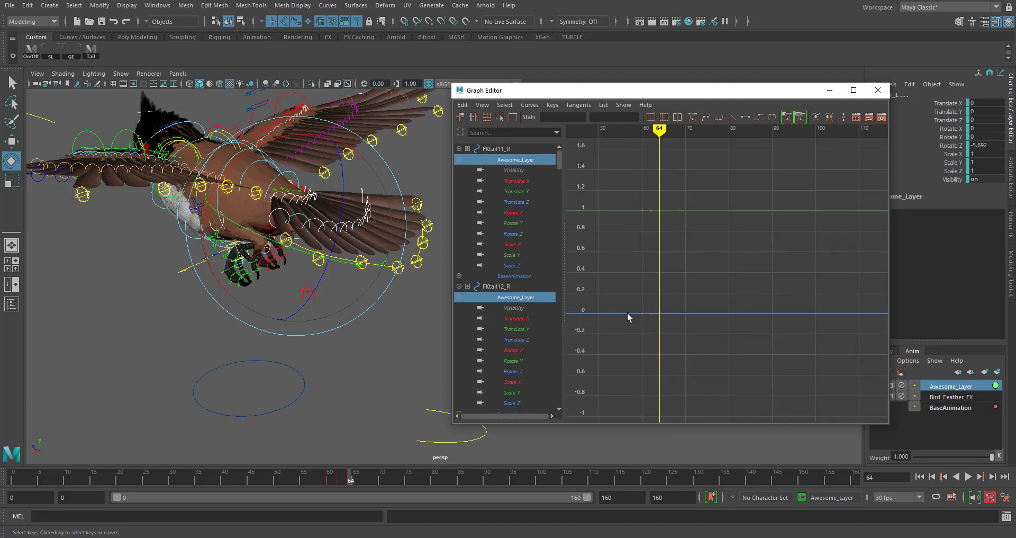
click(947, 146)
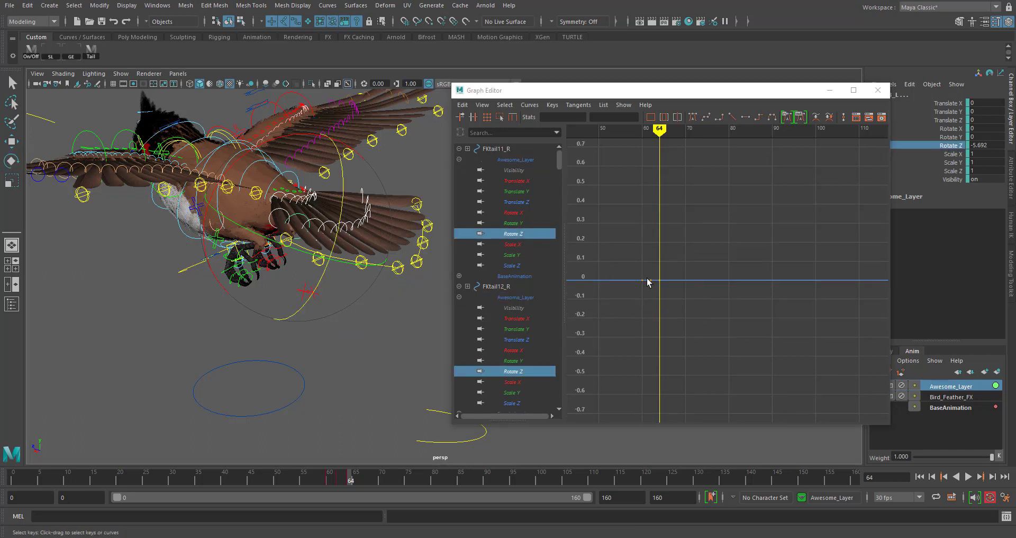
right_click(951, 149)
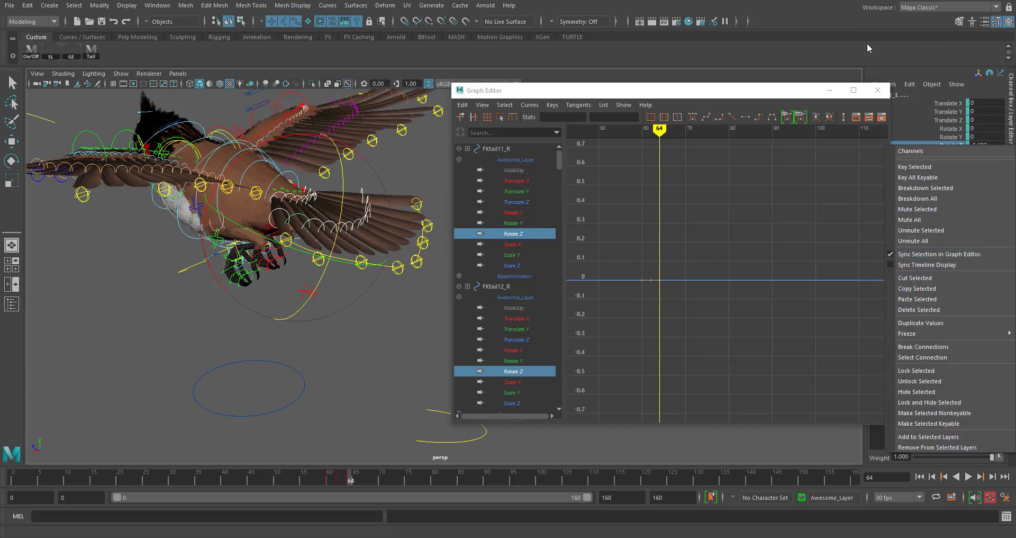
click(867, 47)
click(950, 137)
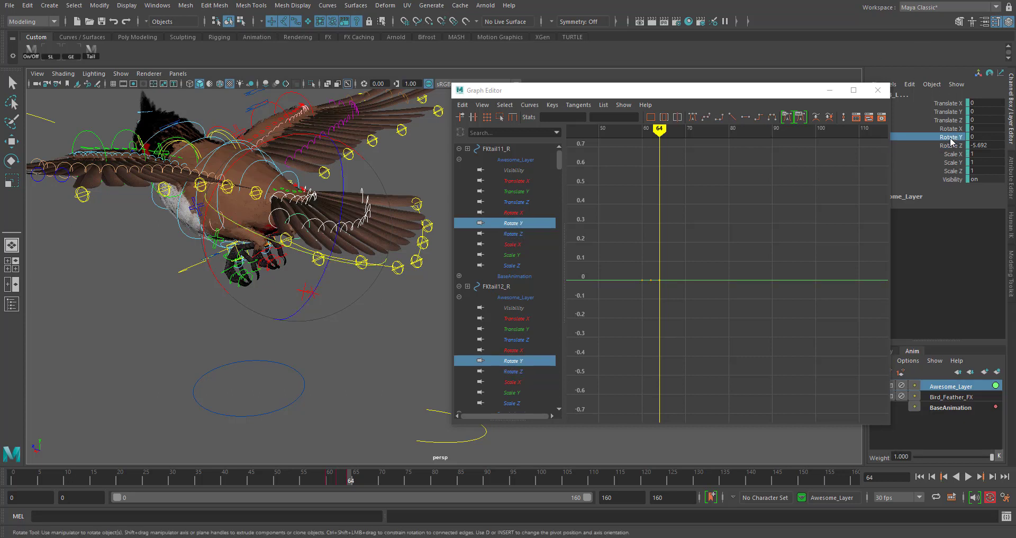
click(952, 128)
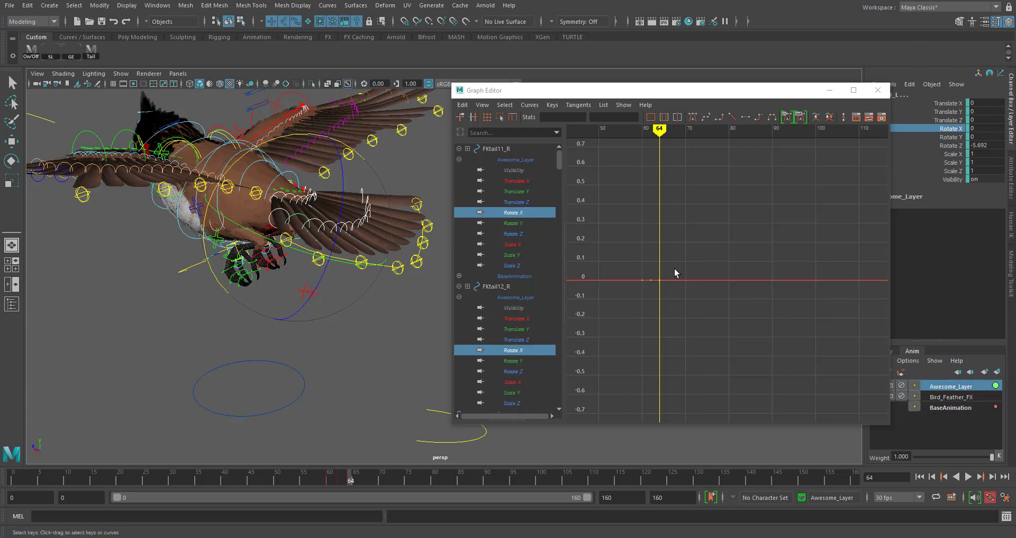
drag(640, 266, 666, 288)
click(956, 146)
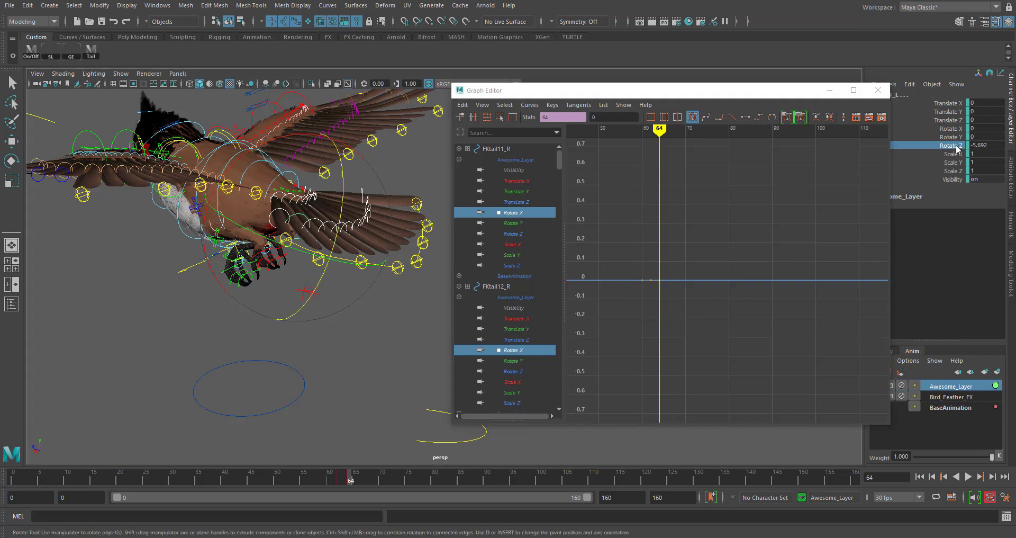
Step: Frame the Rotate Z keys in the Graph Editor, step back to frame 62 and select its keys
key(f)
alt+middle_drag(717, 243, 727, 241)
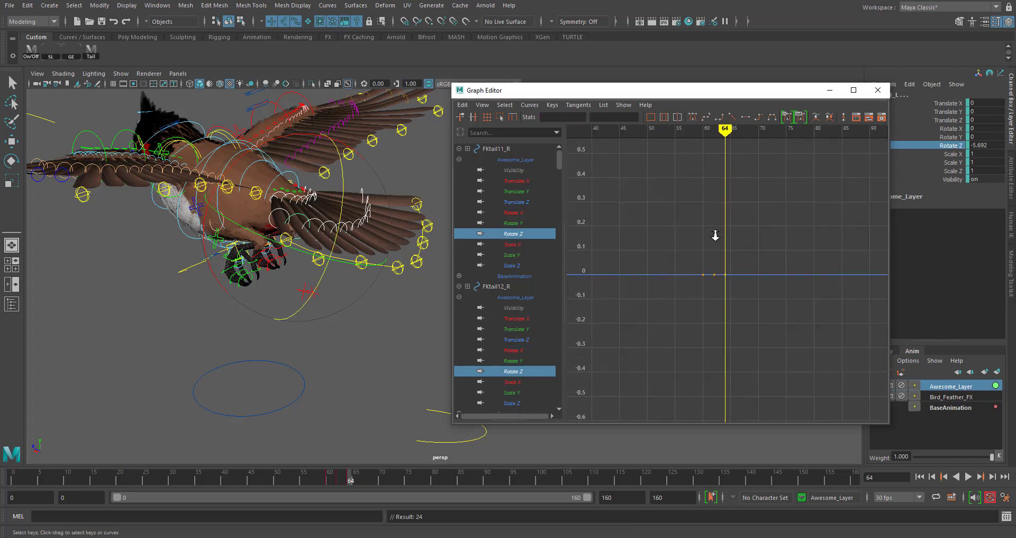
alt+right_drag(714, 233, 735, 232)
alt+middle_drag(689, 236, 737, 245)
mouse_move(737, 245)
alt+shift+right_down()
mouse_move(738, 225)
mouse_move(739, 234)
alt+shift+right_up()
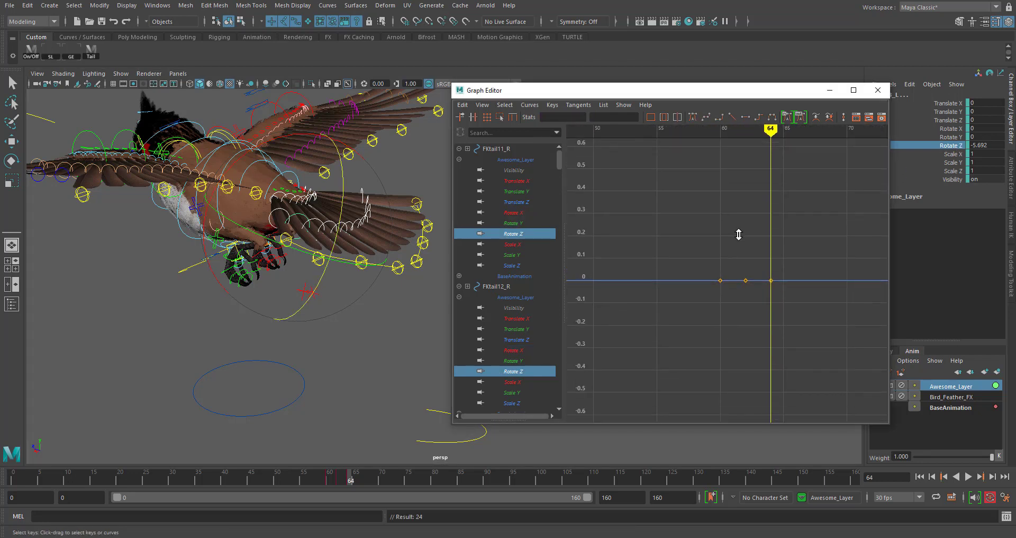
key(comma)
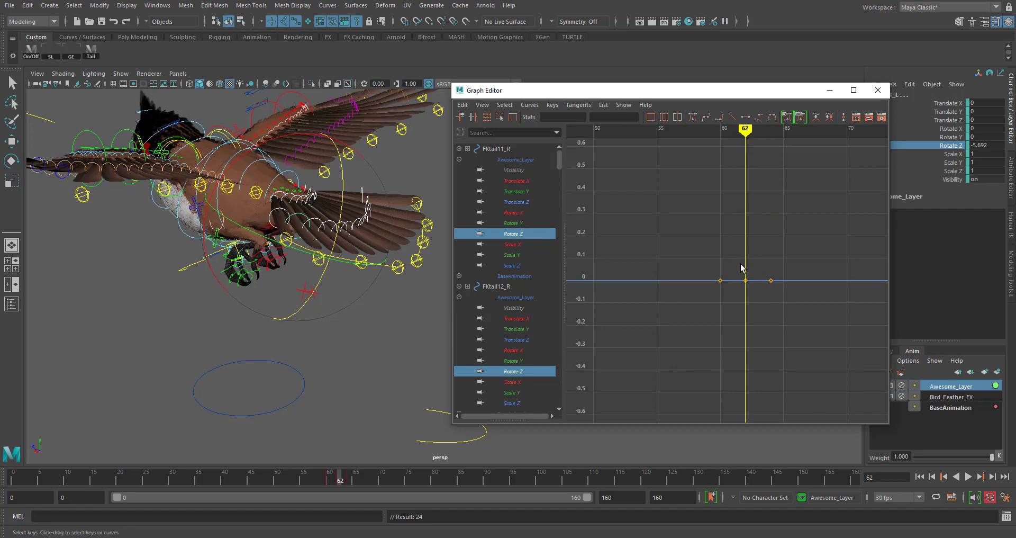
drag(740, 263, 759, 318)
Step: Try moving the selected Rotate Z keys in the maximized Graph Editor, undo the moves and restore the smaller window
double_click(776, 95)
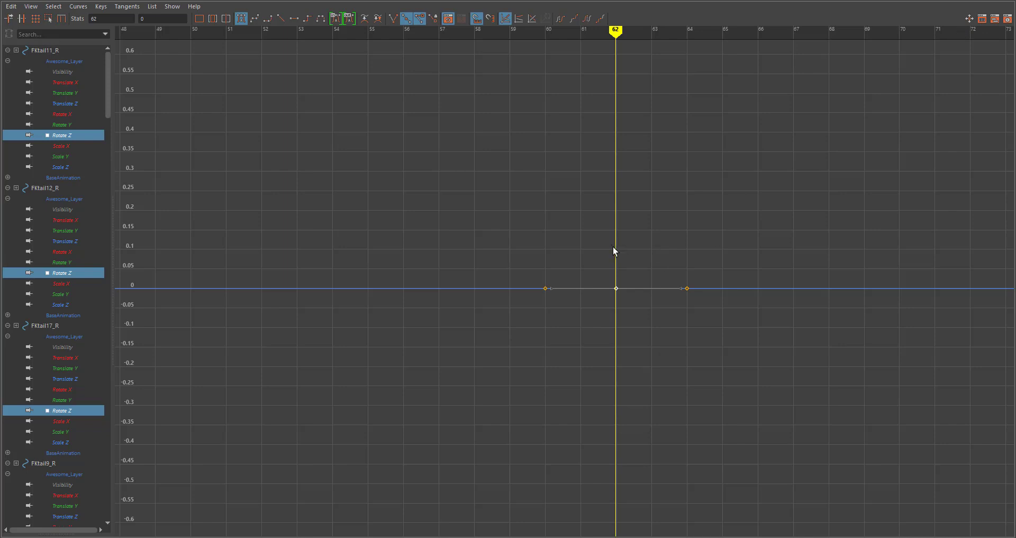
mouse_move(621, 315)
middle_down()
mouse_move(623, 233)
mouse_move(587, 286)
mouse_move(615, 315)
middle_up()
key(ctrl+z)
middle_drag(751, 234, 721, 236)
middle_drag(636, 258, 721, 256)
key(ctrl+z)
drag(571, 1, 571, 86)
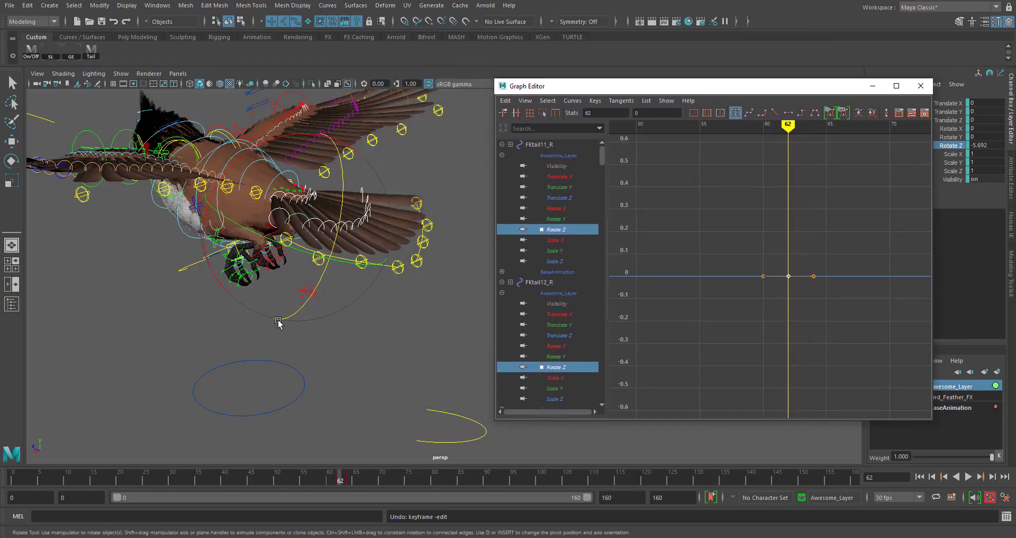
Step: Try shifting the frame 62 Rotate Z keys vertically with the tail in closer view, and undo the shift
alt+right_drag(271, 294, 353, 313)
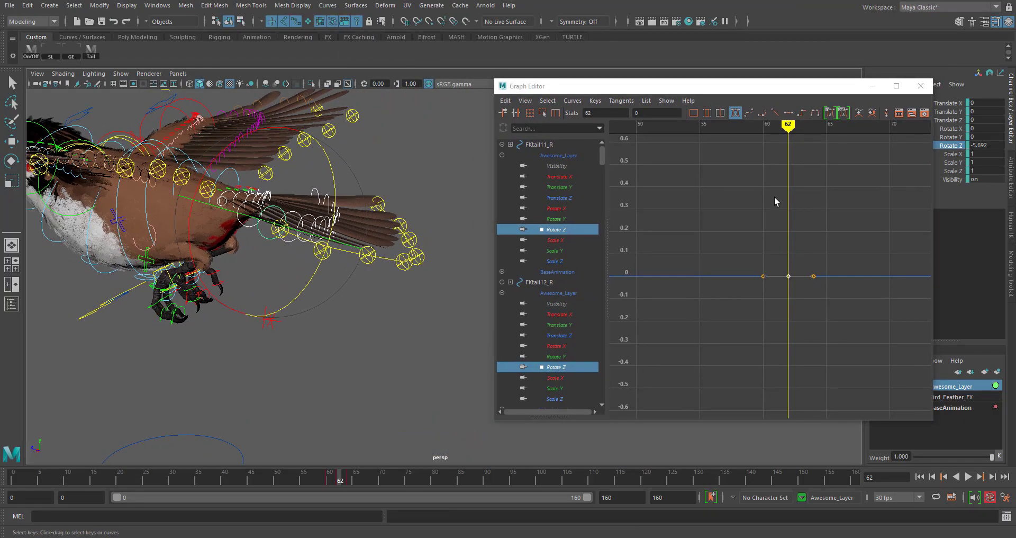
alt+shift+right_drag(774, 199, 782, 249)
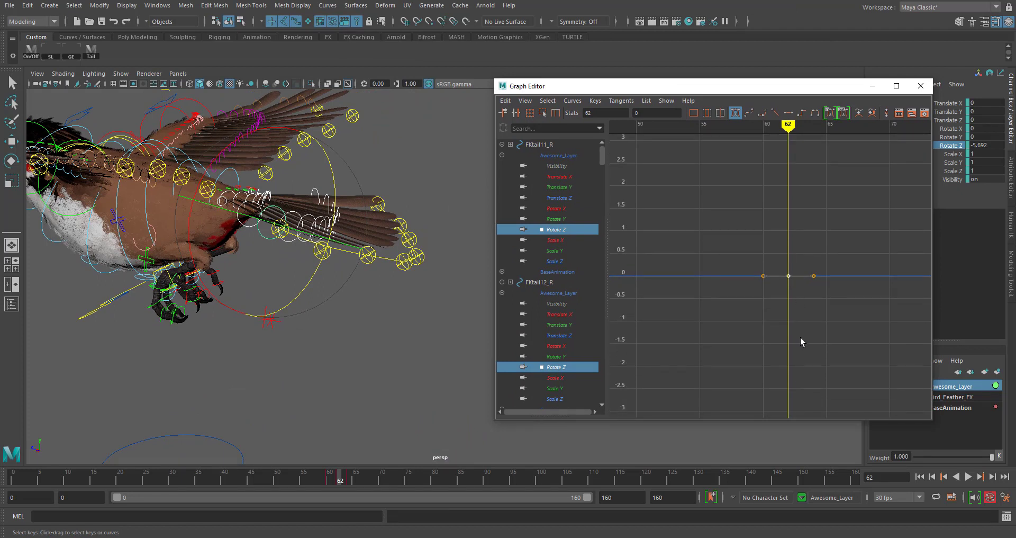
middle_drag(800, 344, 808, 315)
key(ctrl+z)
Step: Raise the selected Rotate Z keys at frame 62 and set their value to 6
alt+drag(314, 247, 265, 220)
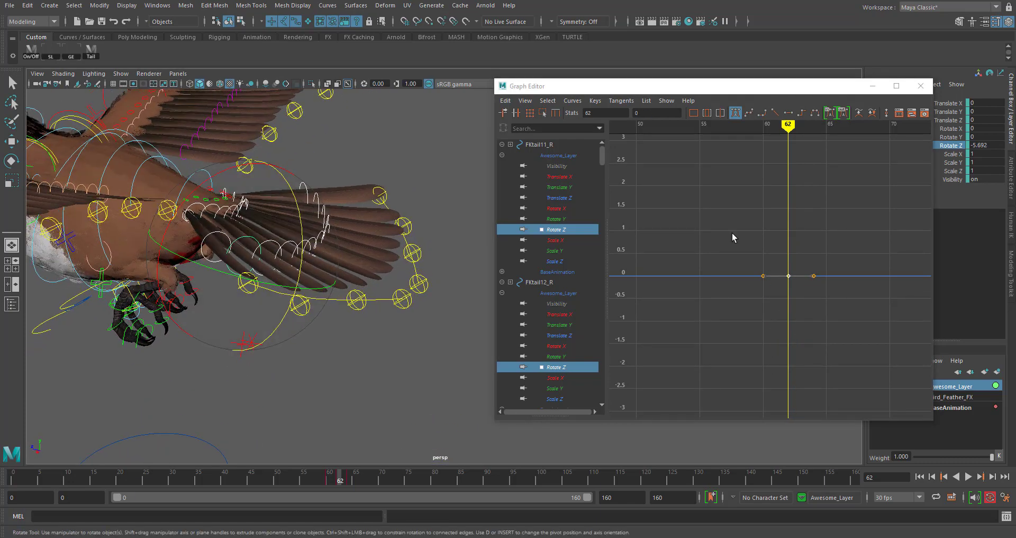
middle_drag(800, 240, 786, 144)
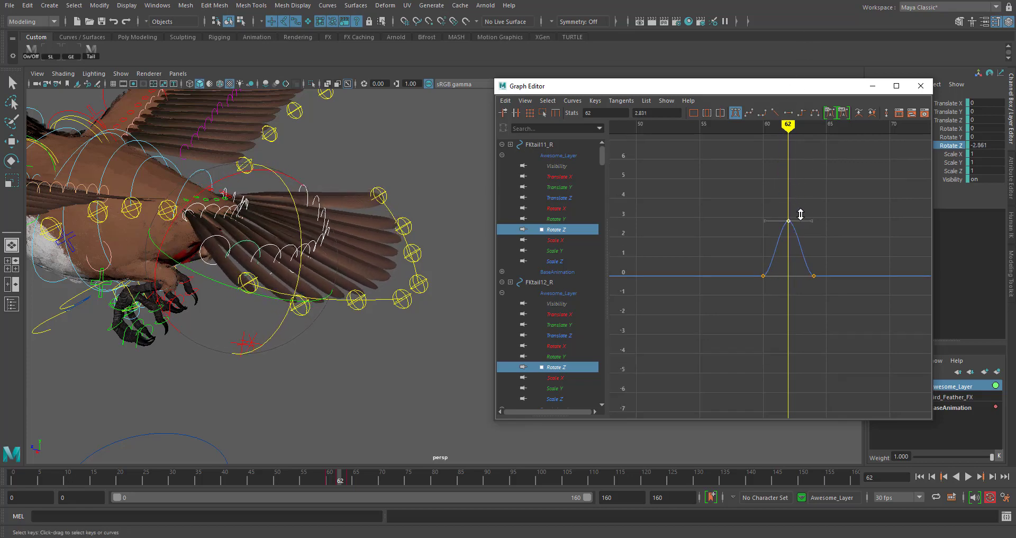
alt+middle_drag(792, 305, 791, 320)
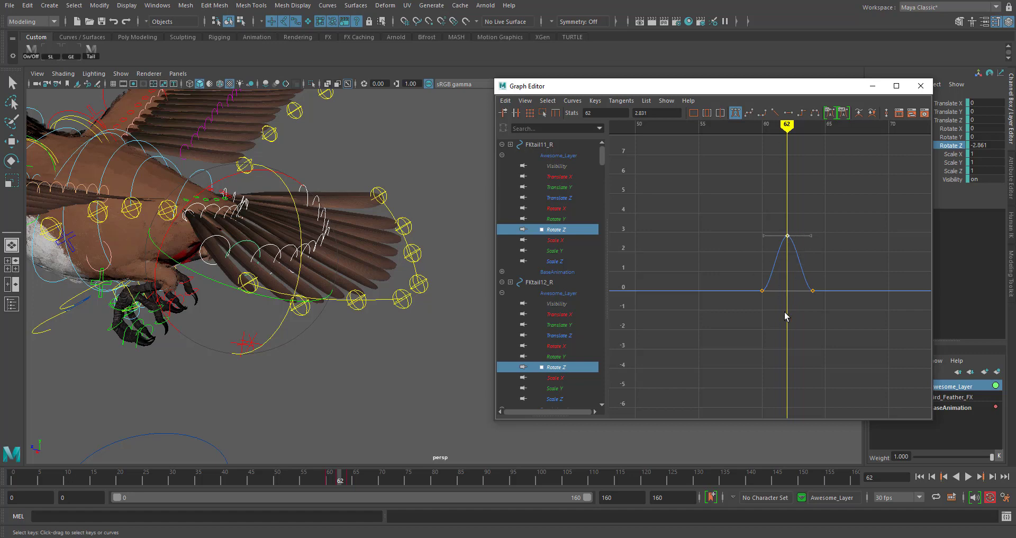
mouse_move(785, 316)
alt+middle_down()
mouse_move(785, 339)
mouse_move(785, 306)
mouse_move(787, 345)
mouse_move(789, 301)
mouse_move(790, 386)
mouse_move(785, 331)
mouse_move(768, 314)
mouse_move(769, 336)
mouse_move(769, 320)
alt+middle_up()
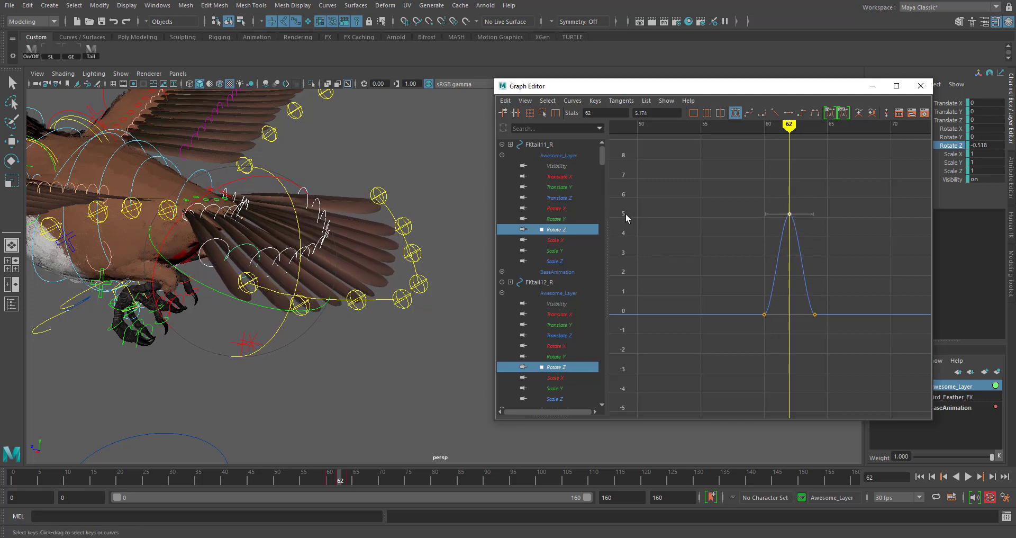
drag(658, 113, 634, 115)
text(6)
key(Return)
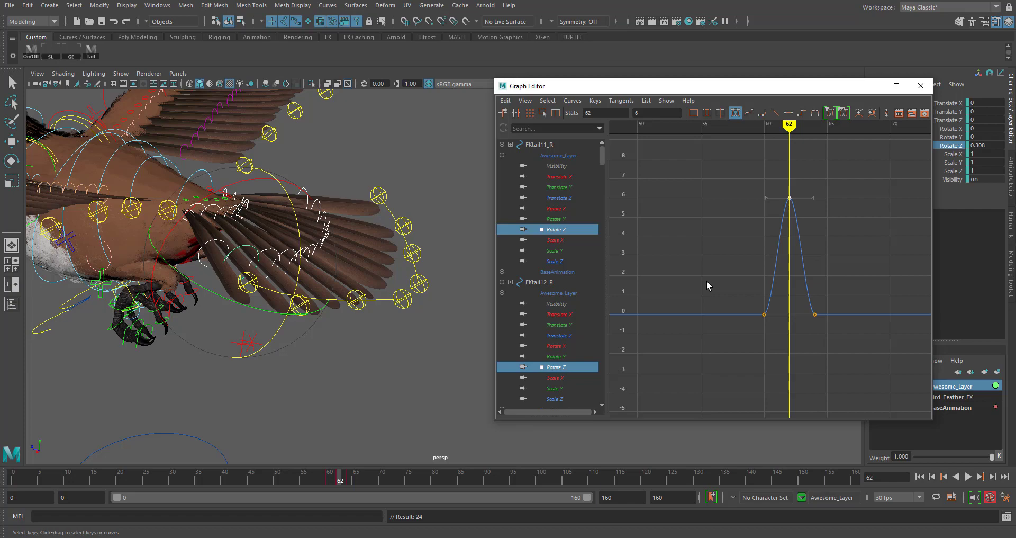
Step: Compare the tail poses between frames 60 and 62, stopping at frame 60
alt+middle_drag(244, 248, 303, 249)
alt+drag(307, 250, 361, 256)
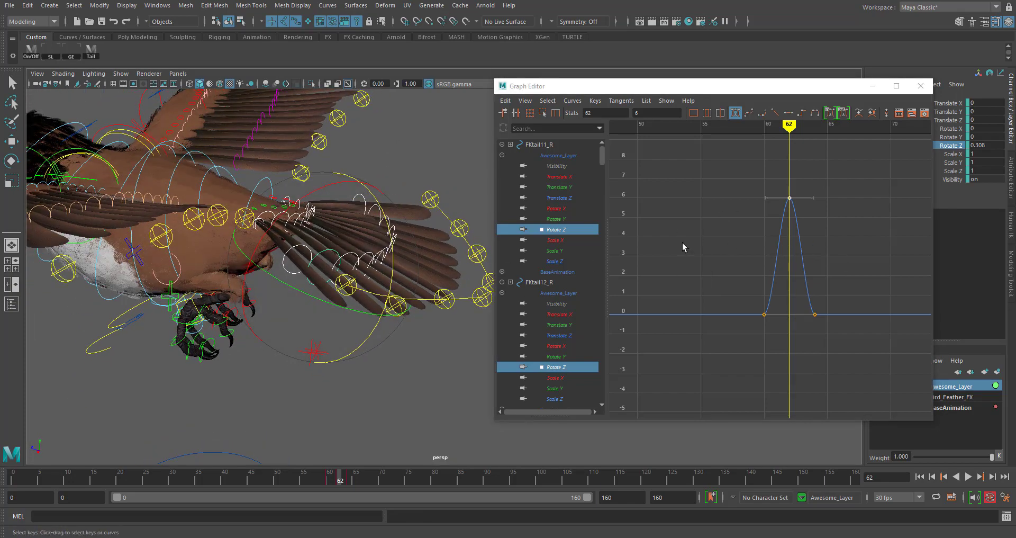
alt+right_drag(816, 265, 811, 261)
mouse_move(327, 481)
mouse_down()
mouse_move(357, 489)
mouse_move(320, 487)
mouse_move(348, 497)
mouse_move(310, 497)
mouse_move(366, 506)
mouse_move(326, 504)
mouse_move(340, 502)
mouse_up()
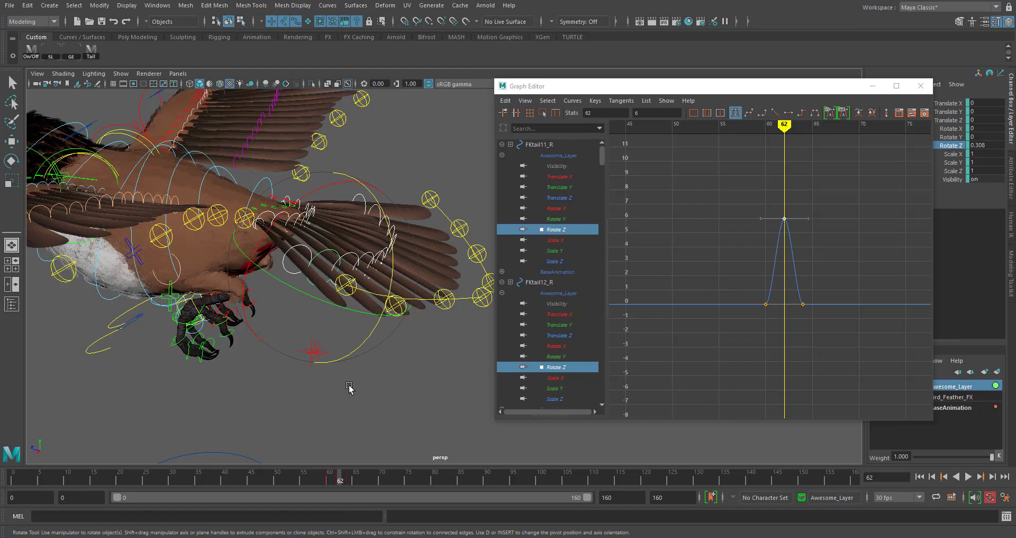
click(329, 482)
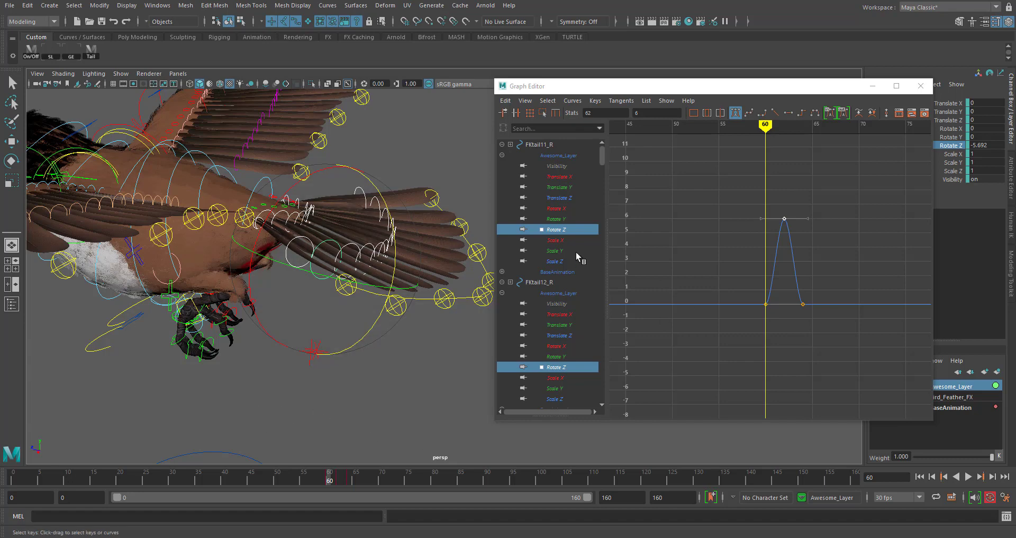
Step: Set the feathers' Rotate Z curves to cycle both before the first key and after the last key
drag(718, 94, 629, 105)
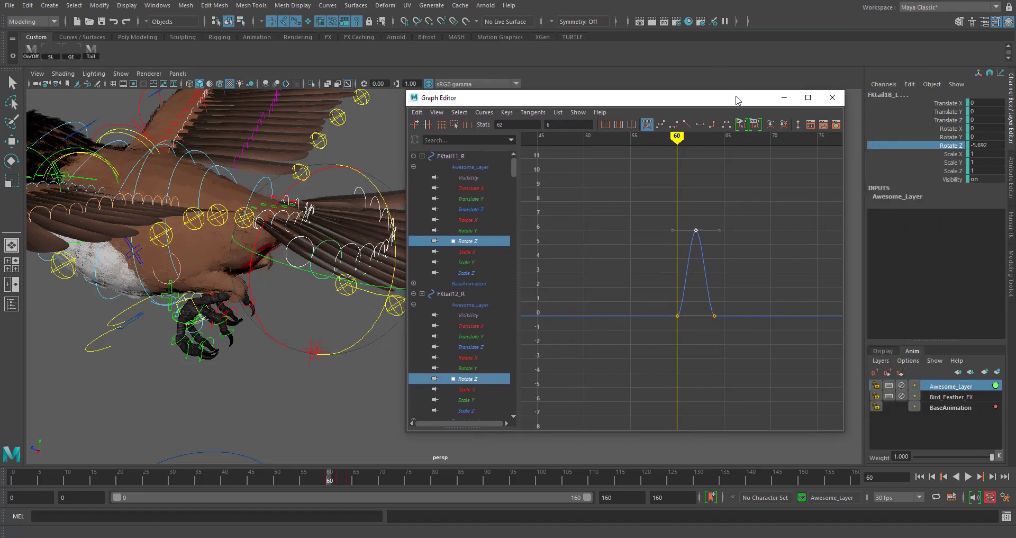
double_click(719, 102)
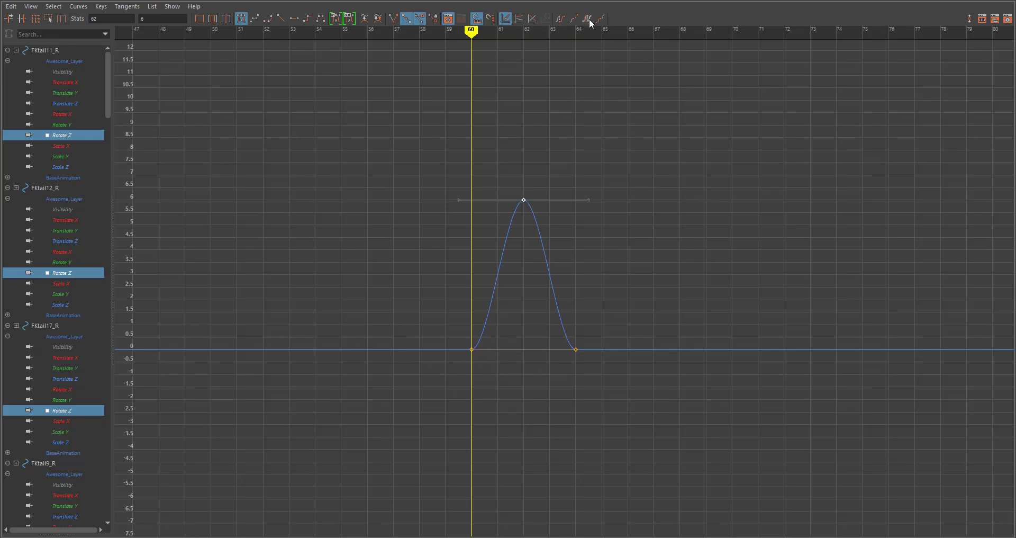
click(559, 18)
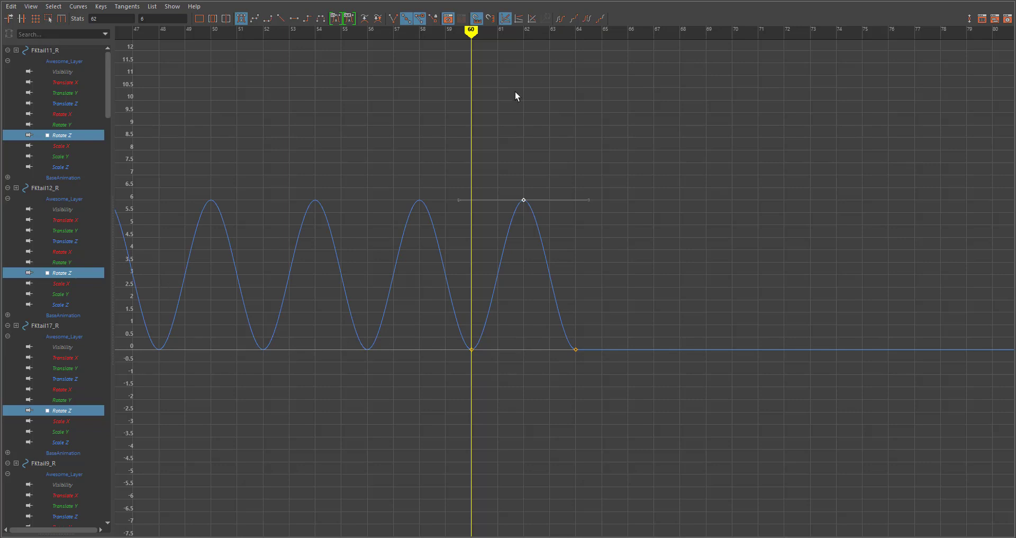
alt+middle_drag(564, 155, 531, 158)
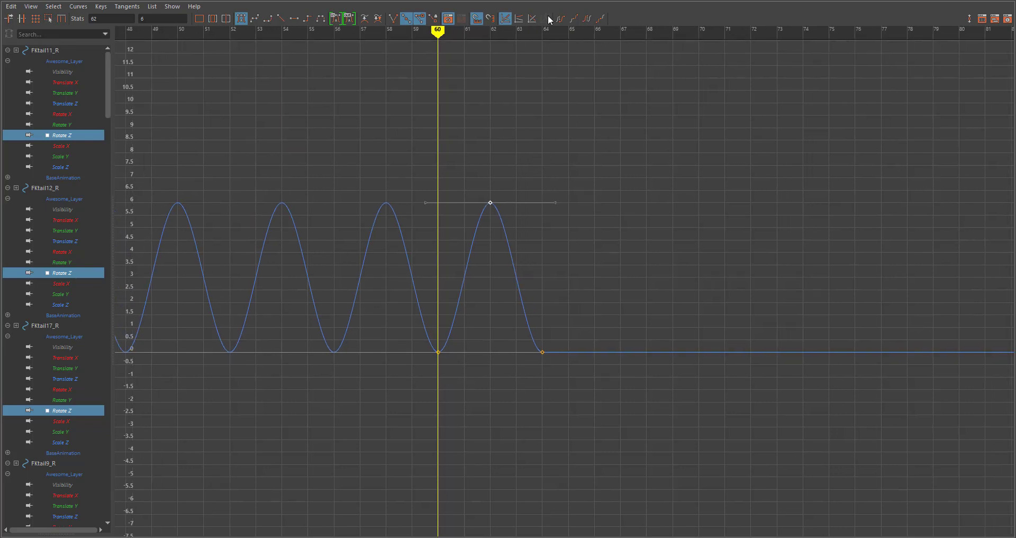
click(586, 18)
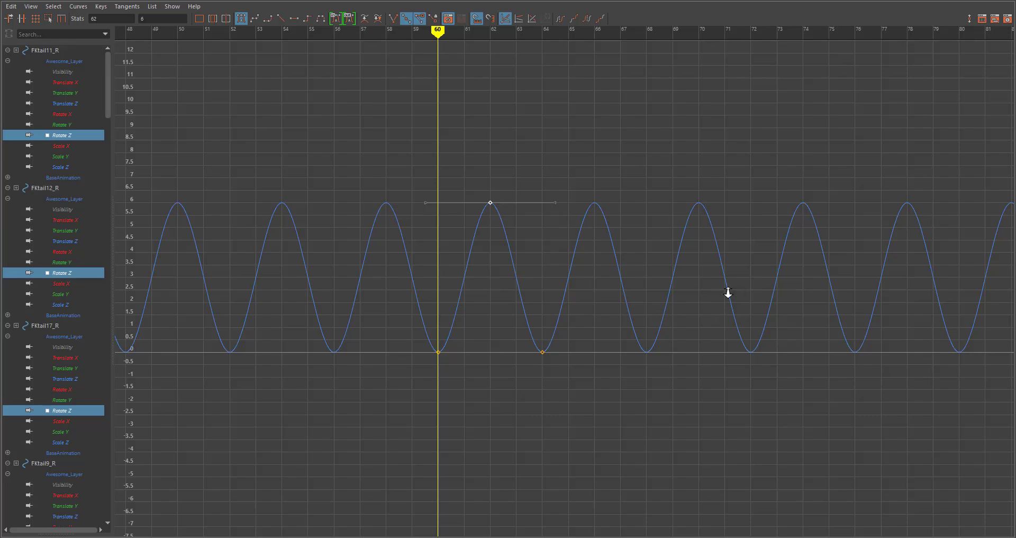
scroll(730, 292, down, 2)
scroll(733, 290, up, 4)
alt+right_drag(696, 286, 201, 279)
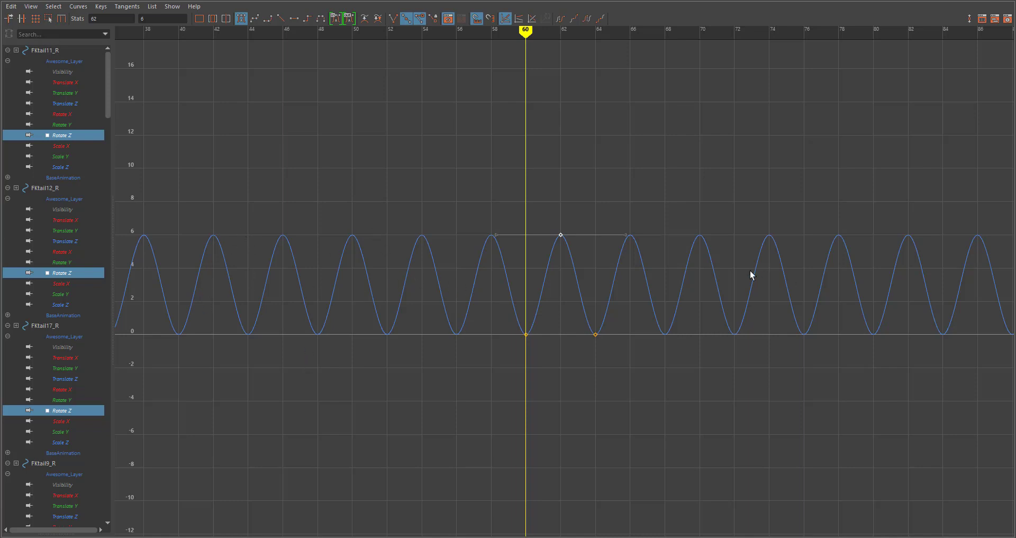
Step: Turn the Graph Editor's Infinity display off and back on for the cycled Rotate Z curves
click(30, 6)
mouse_move(53, 181)
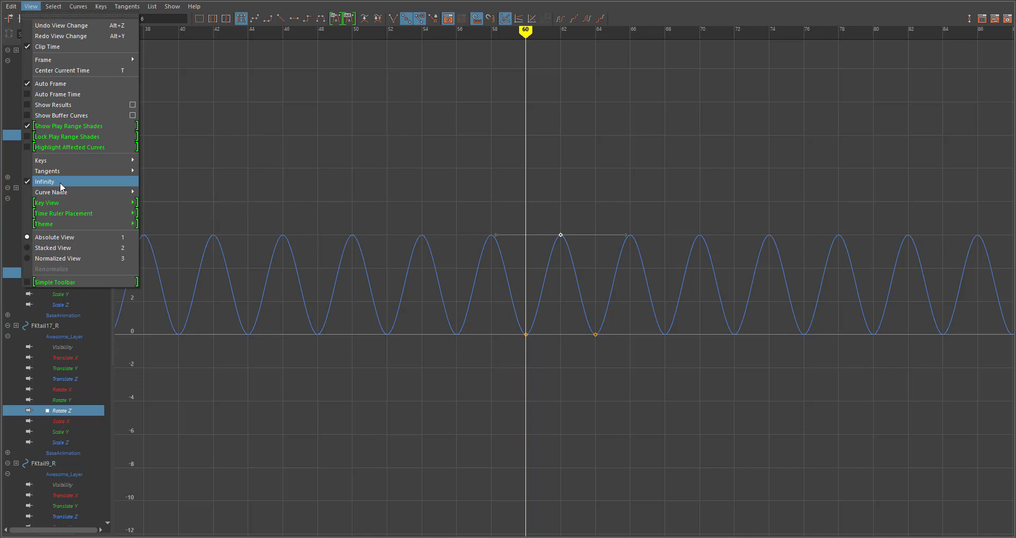
click(60, 182)
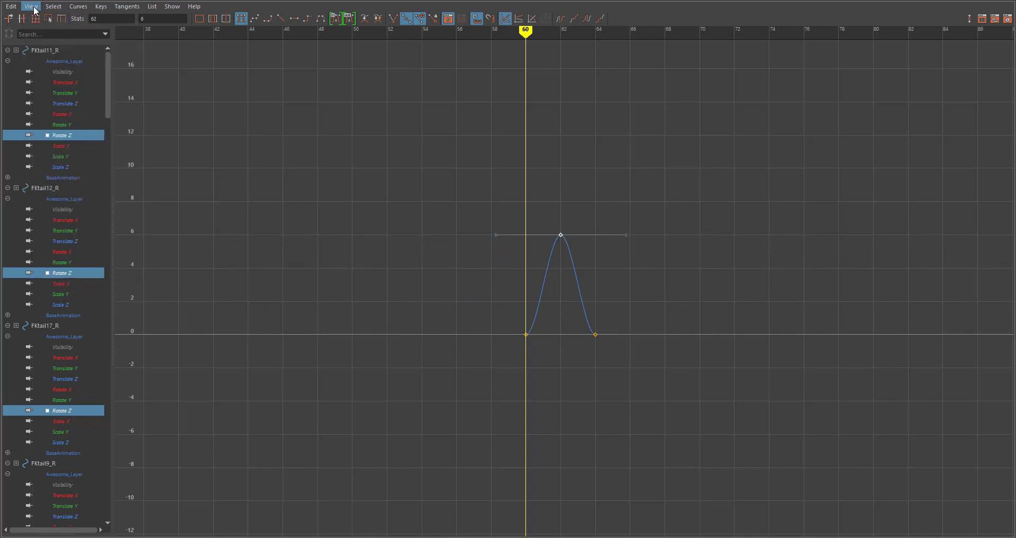
click(30, 7)
click(56, 181)
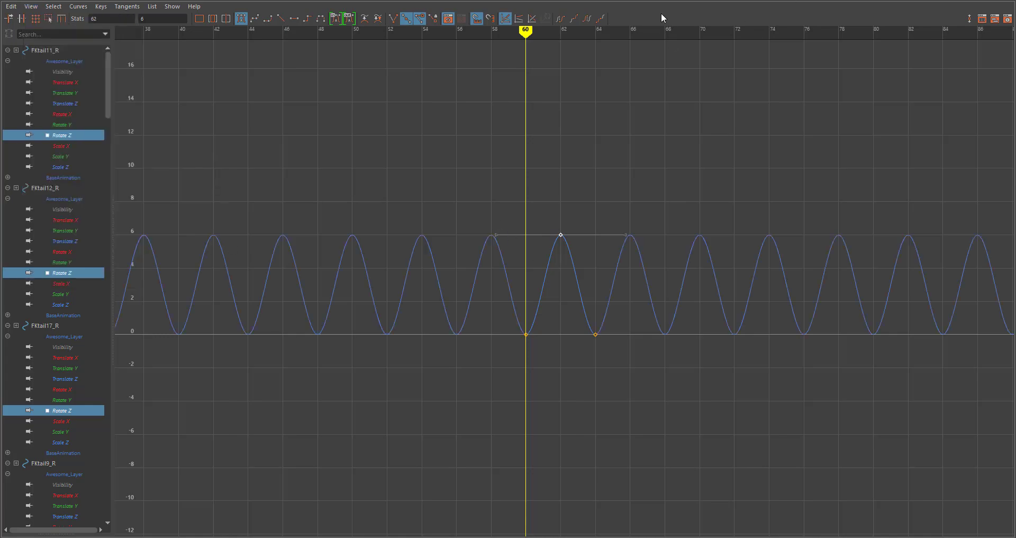
Step: Move the Graph Editor aside and review the cycled tail motion with playback and scrubbing, stopping at frame 72
drag(651, 0, 790, 102)
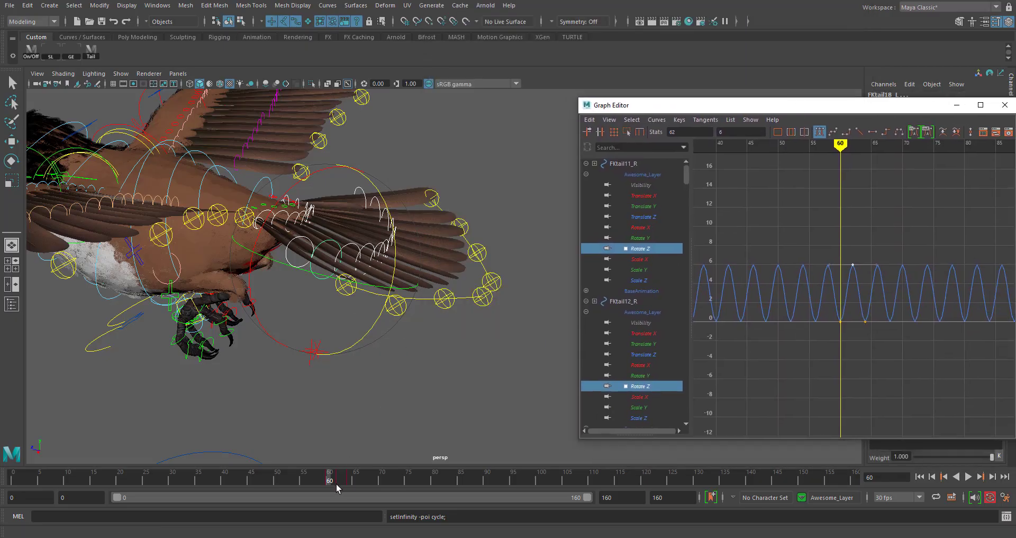
mouse_move(327, 481)
mouse_down()
mouse_move(379, 497)
mouse_move(601, 513)
mouse_move(601, 499)
mouse_move(193, 487)
mouse_up()
key(alt+v)
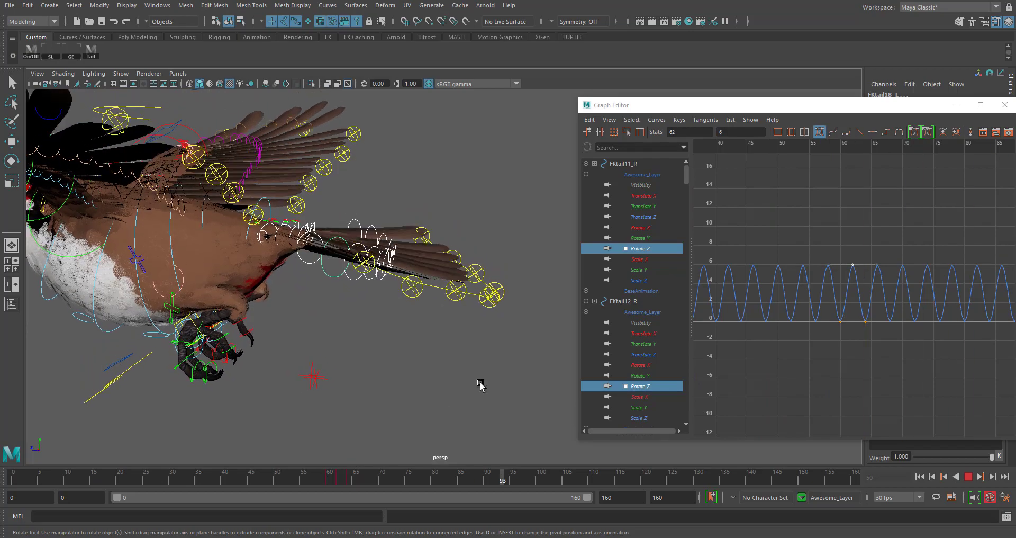
key(Escape)
drag(329, 480, 340, 480)
alt+drag(348, 354, 396, 403)
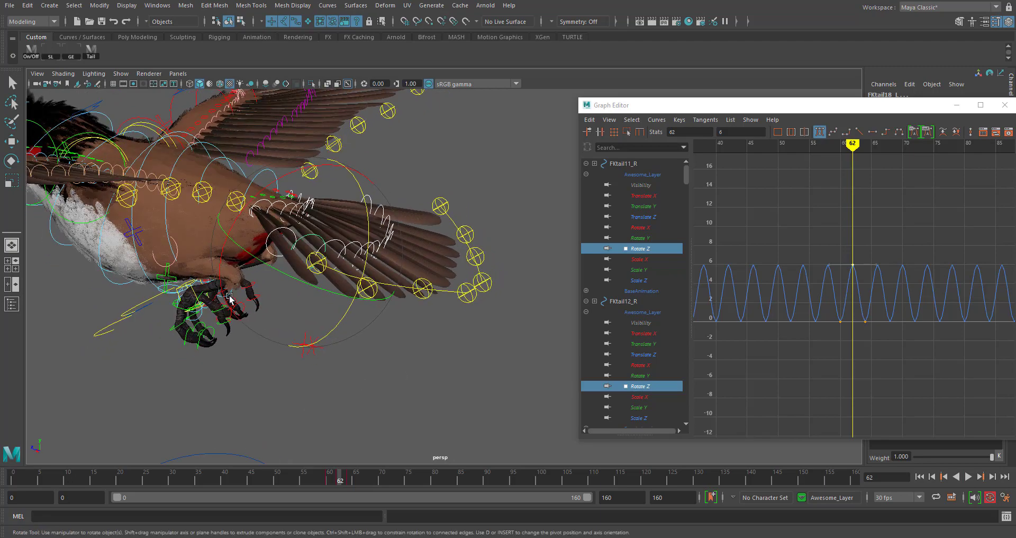
drag(319, 478, 390, 480)
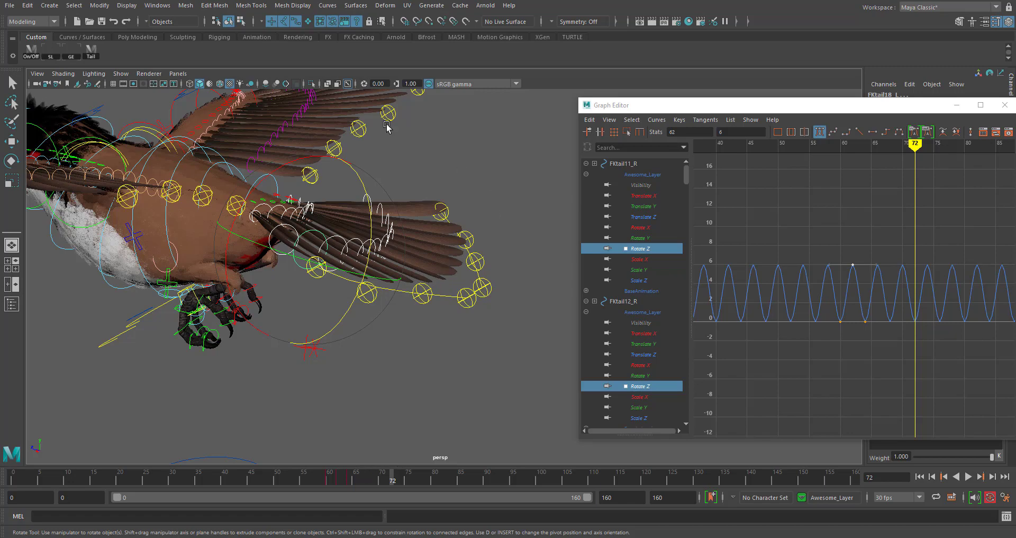
alt+drag(378, 164, 385, 275)
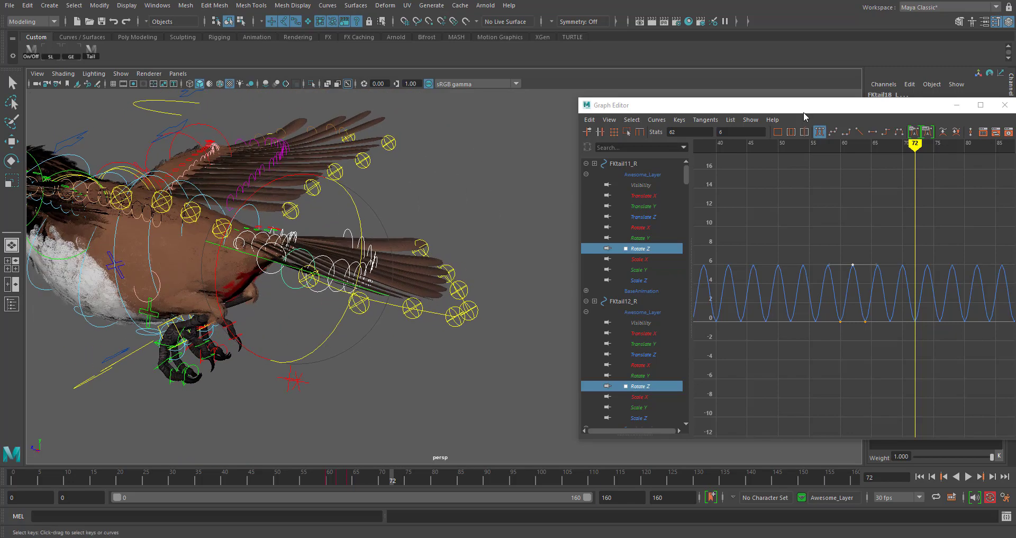
Step: Open the Dope Sheet from the enlarged Graph Editor, then enlarge it and place it beside the bird
drag(819, 112, 417, 91)
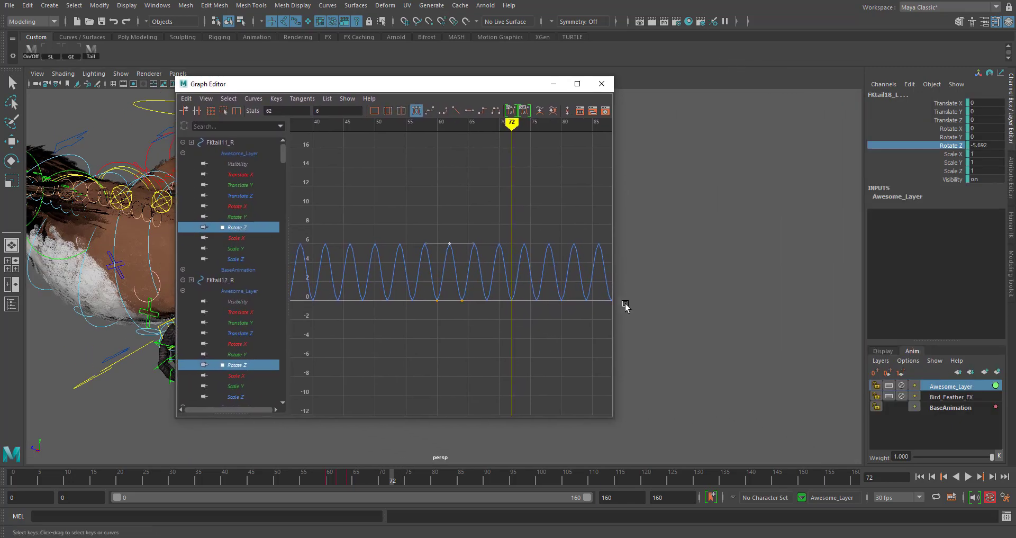
drag(612, 419, 784, 461)
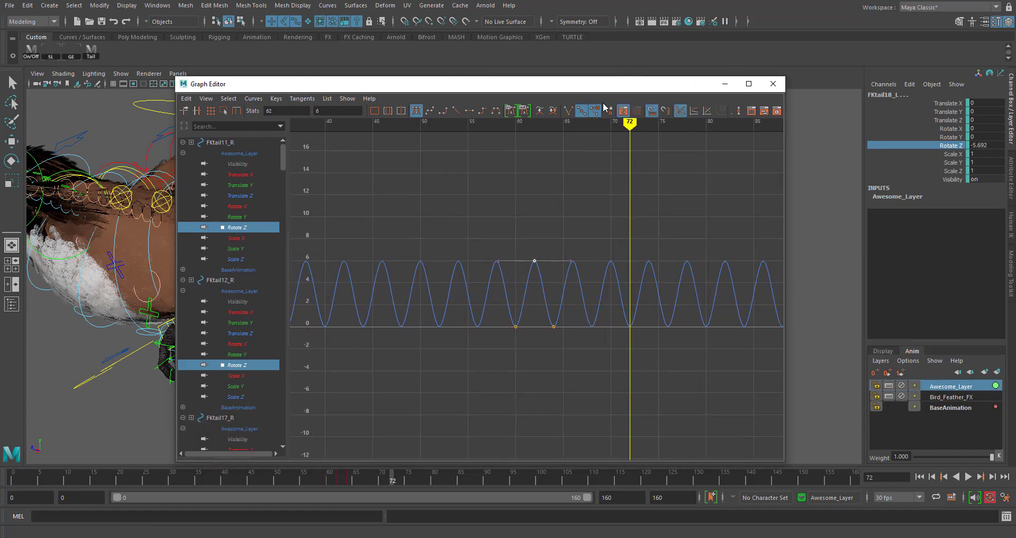
click(751, 111)
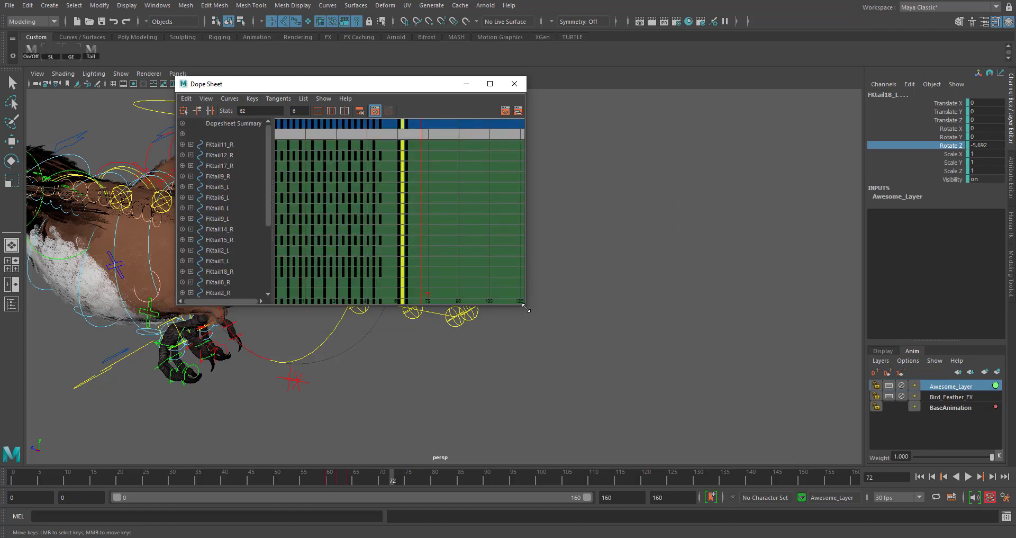
drag(526, 305, 709, 458)
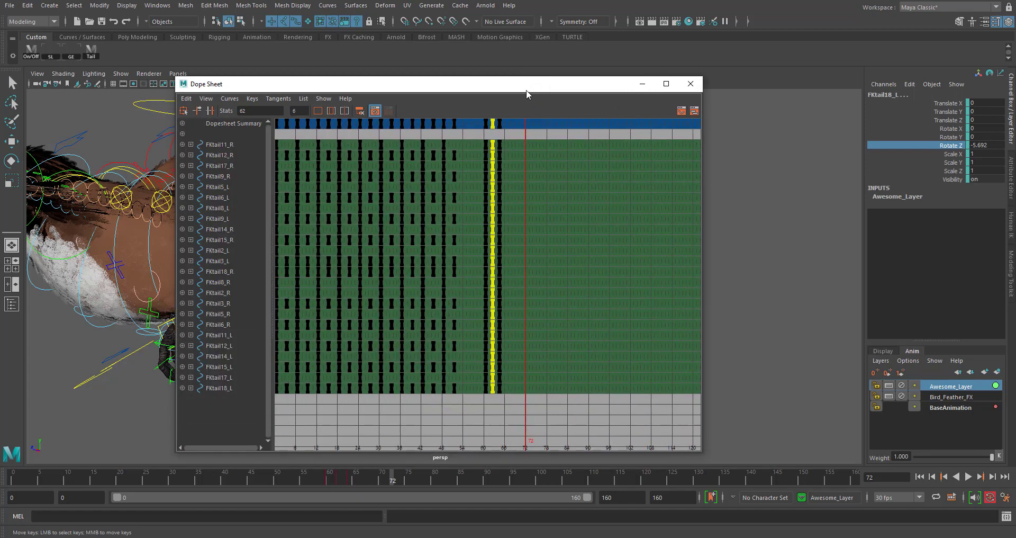
drag(526, 92, 715, 82)
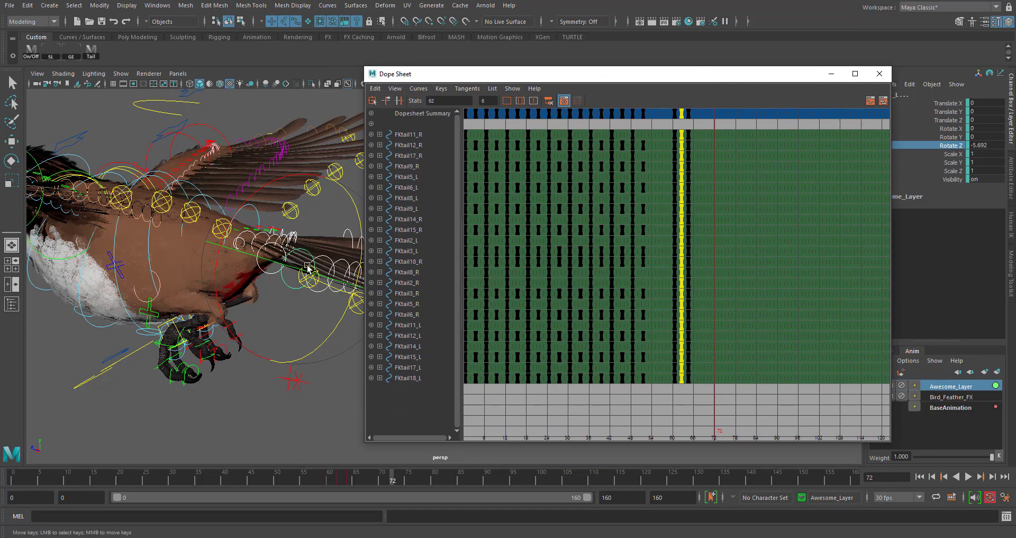
Step: Switch the selected animation layer back and forth between Bird_Feather_FX and Awesome_Layer, ending on Awesome_Layer
alt+drag(264, 237, 182, 254)
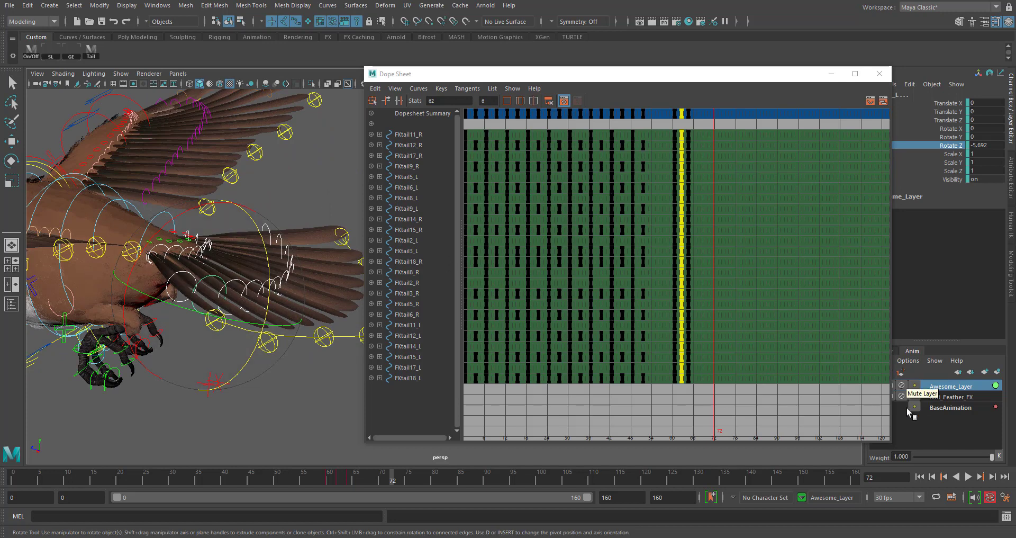
click(955, 396)
click(954, 387)
click(954, 394)
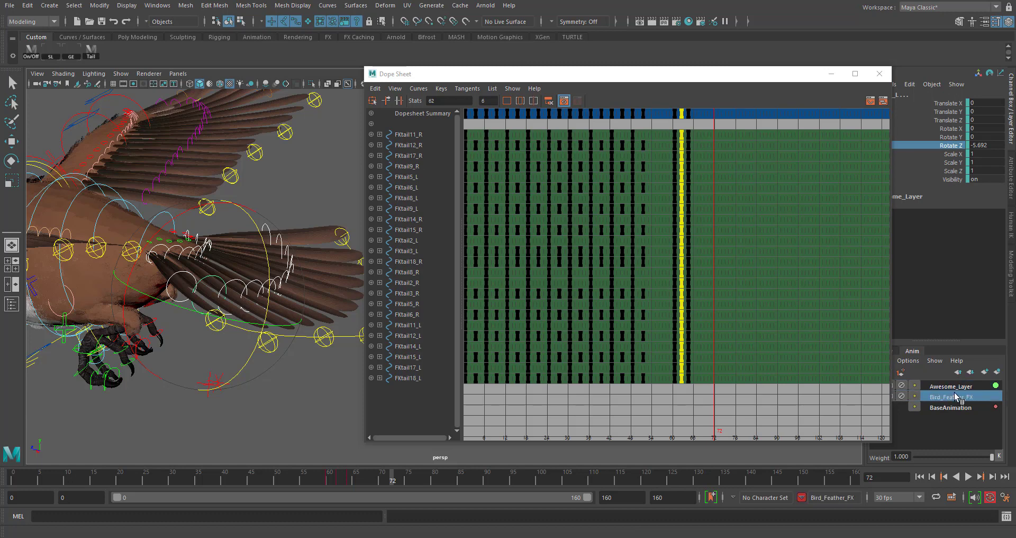
click(950, 387)
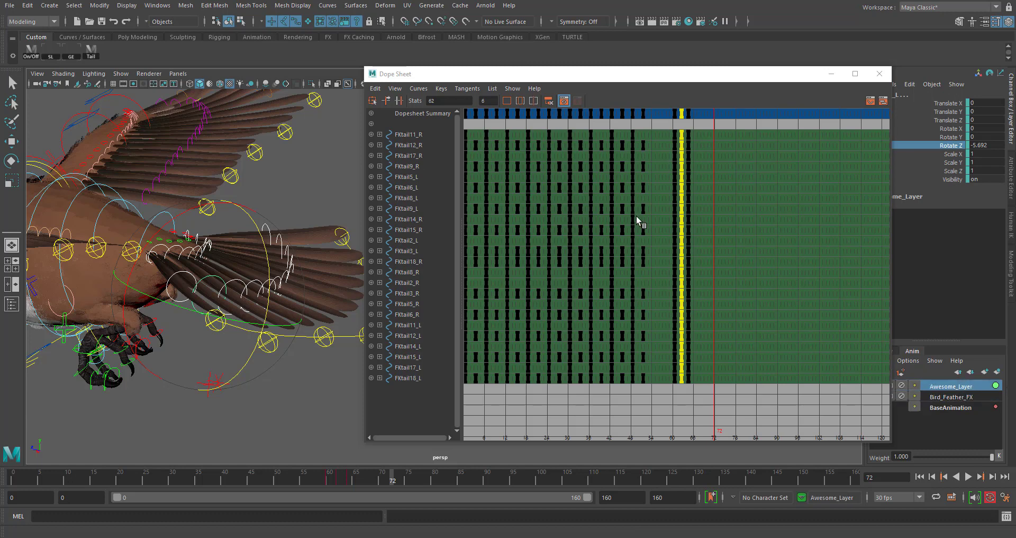
click(954, 394)
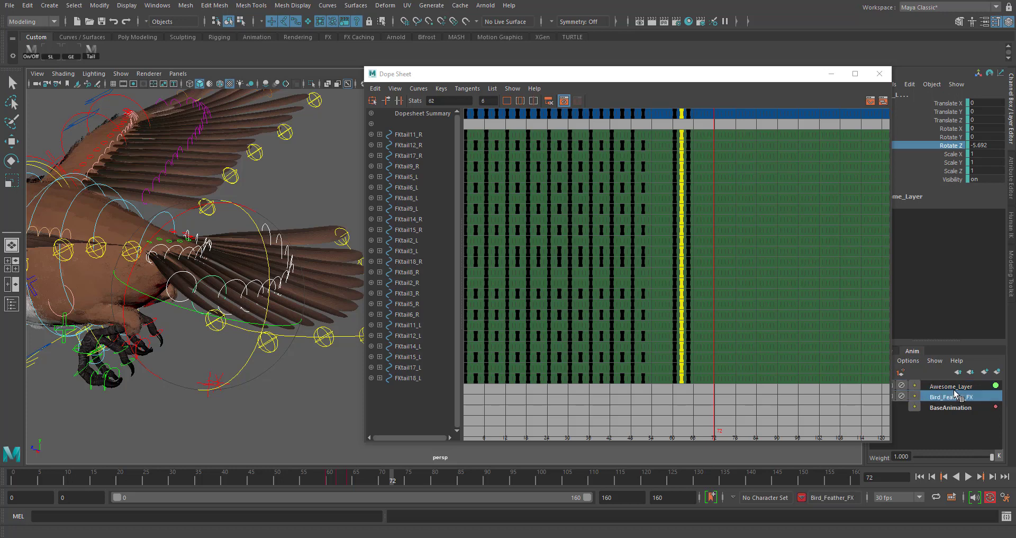
click(952, 387)
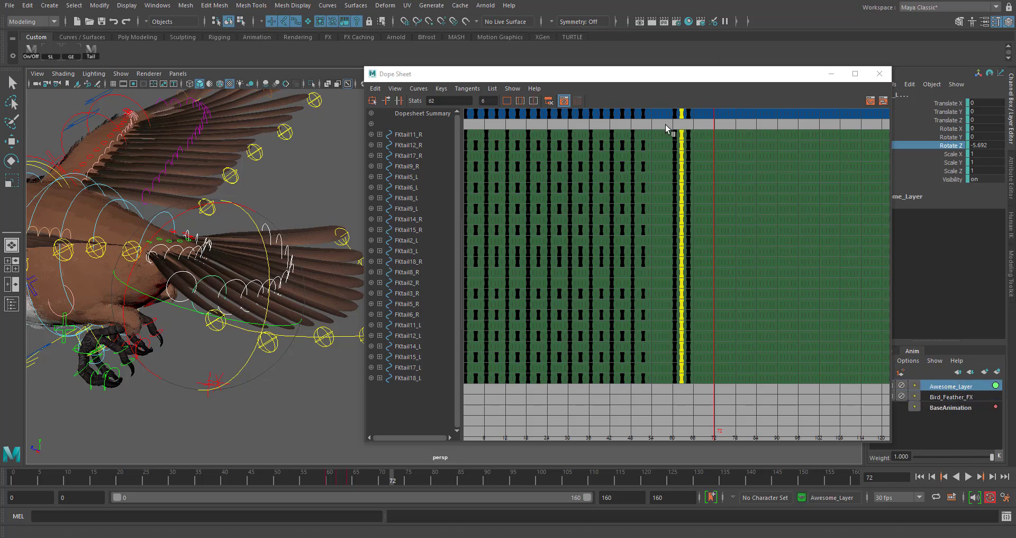
Step: Select the frame 60 to 64 keys of alternating feather pairs, from FKtail11_R and FKtail12_R through FKtail14_L and FKtail15_L
drag(664, 116, 719, 161)
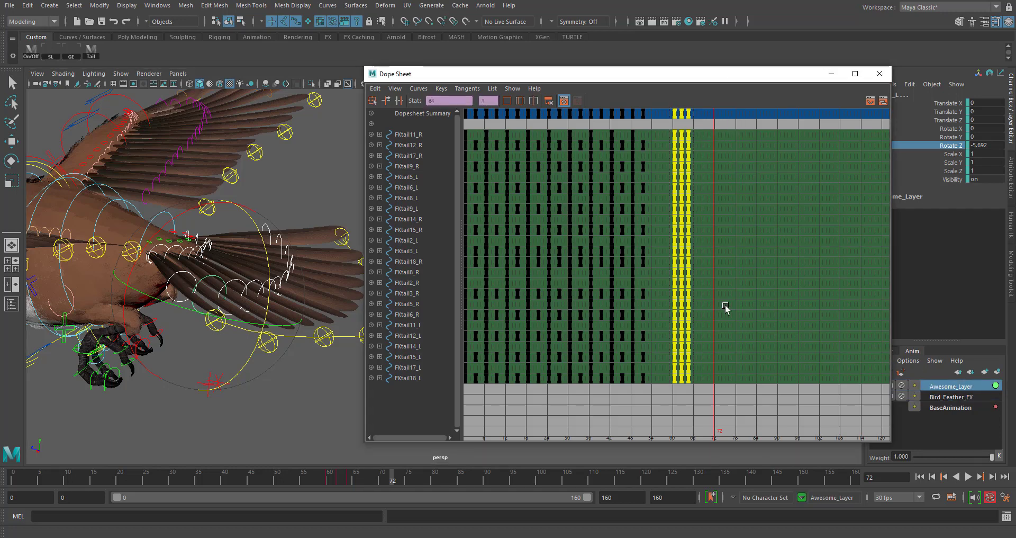
alt+right_drag(705, 210, 739, 211)
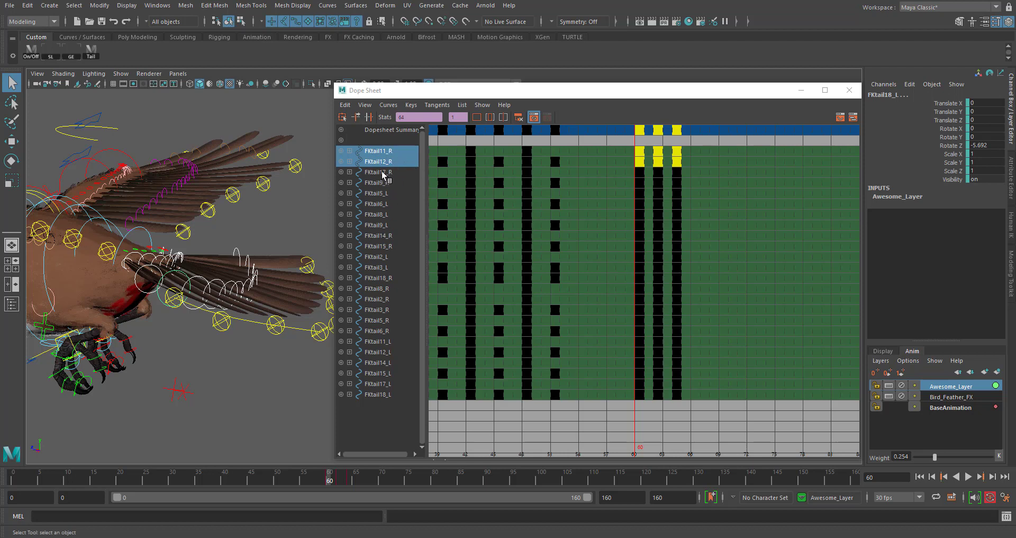
ctrl+click(384, 195)
ctrl+click(383, 205)
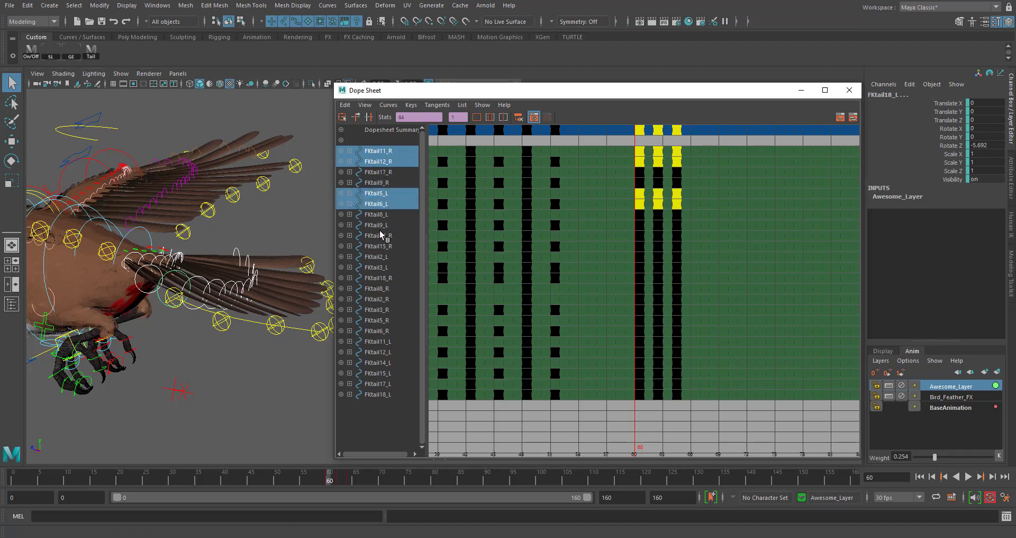
ctrl+drag(381, 236, 385, 246)
ctrl+click(388, 277)
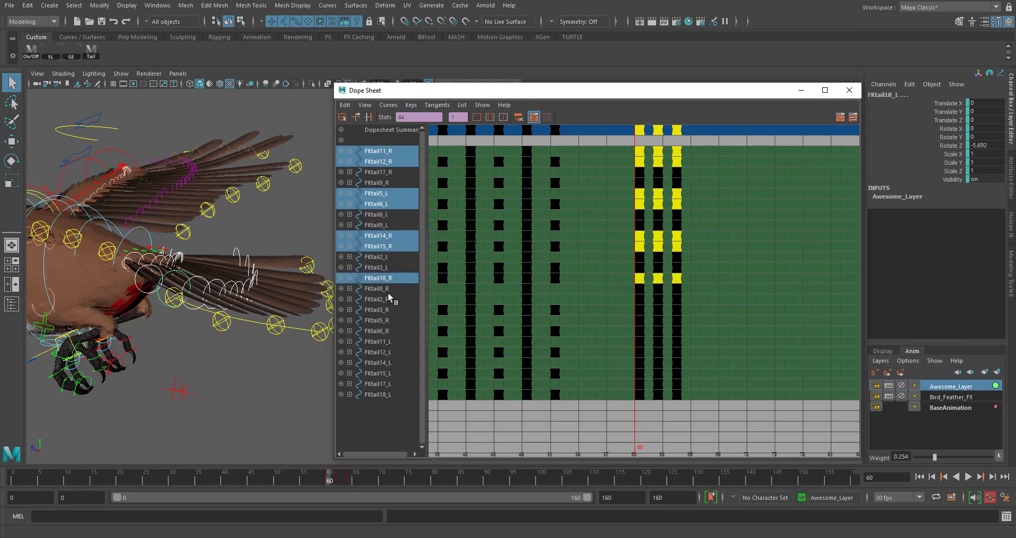
ctrl+click(388, 292)
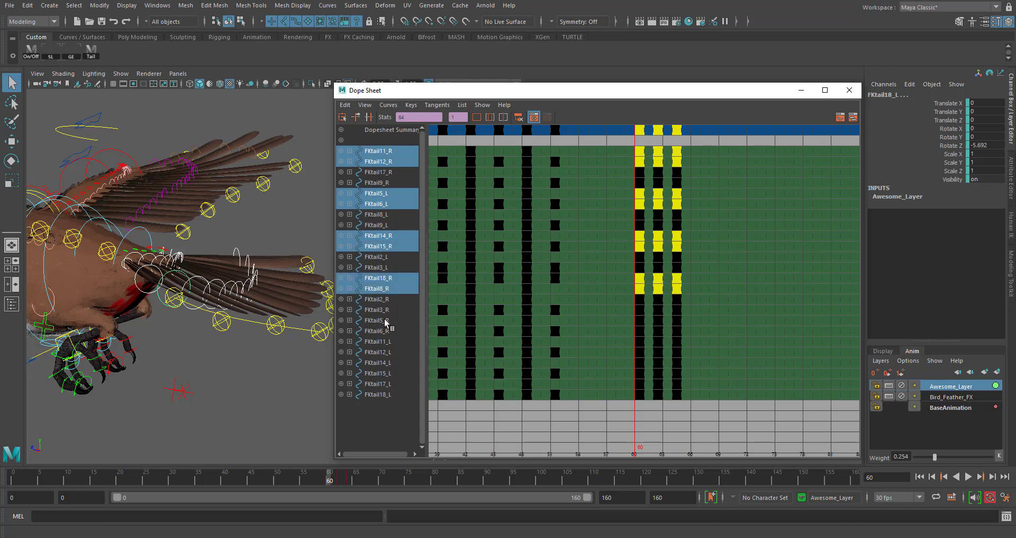
ctrl+drag(385, 321, 385, 368)
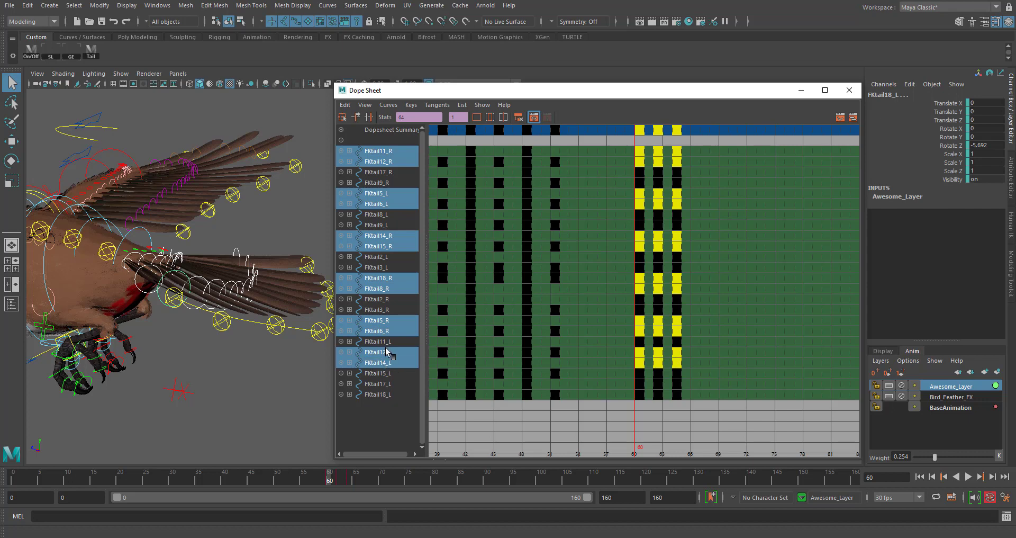
ctrl+click(384, 353)
ctrl+click(386, 373)
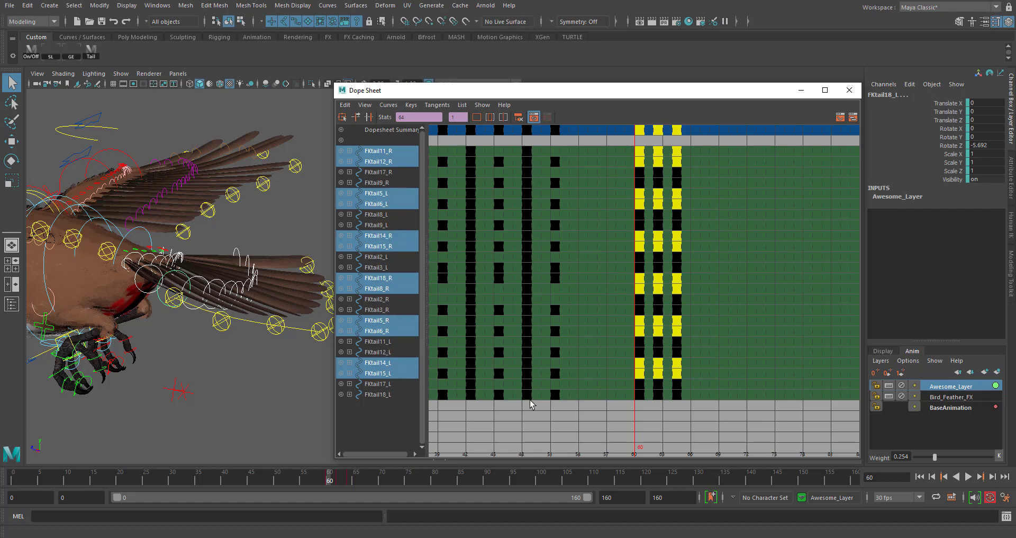
Step: Try nudging the selected feather keys one frame forward and backward in the Dope Sheet, returning them to their starting frames
drag(645, 94, 651, 95)
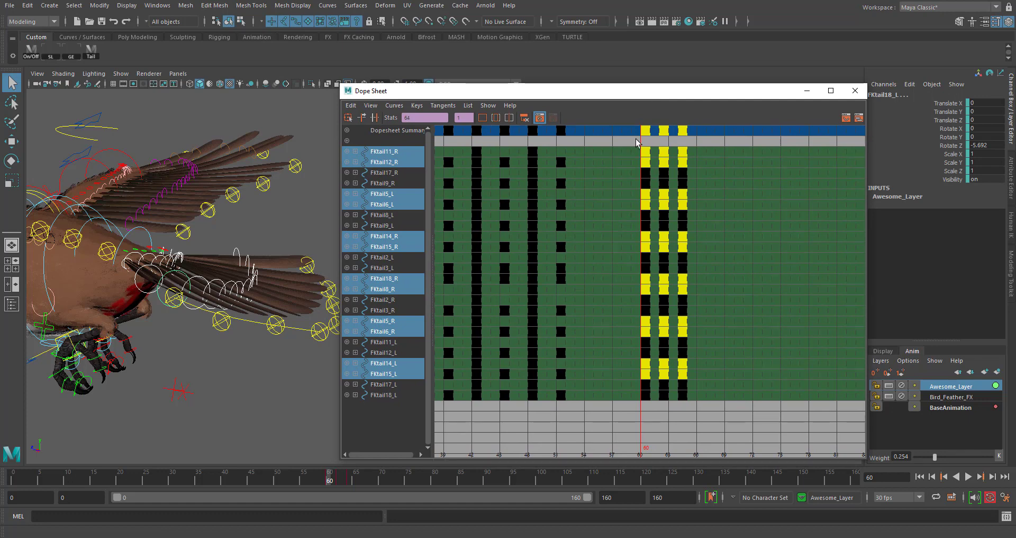
key(alt+Right)
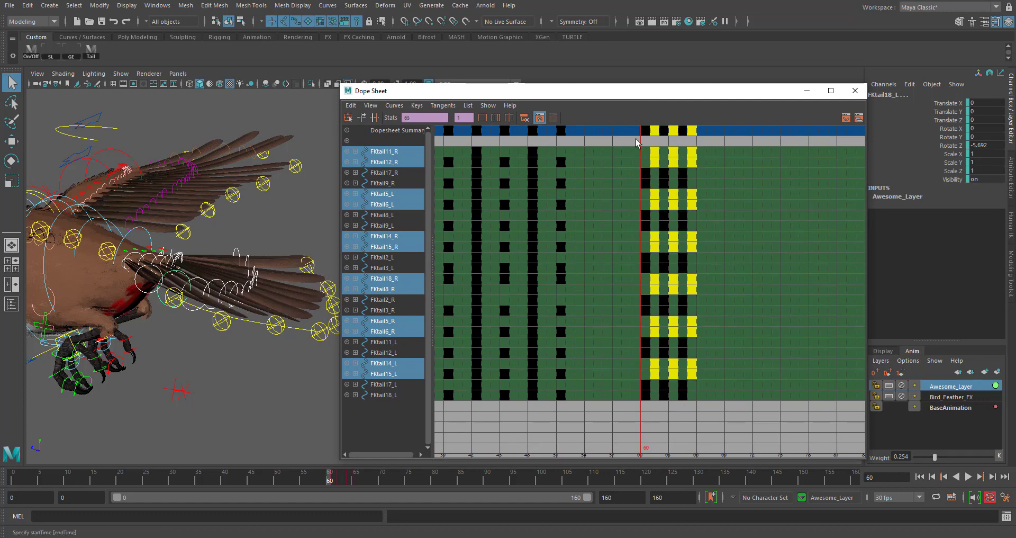
key(alt+Left)
key(alt+Left)
key(alt+Right)
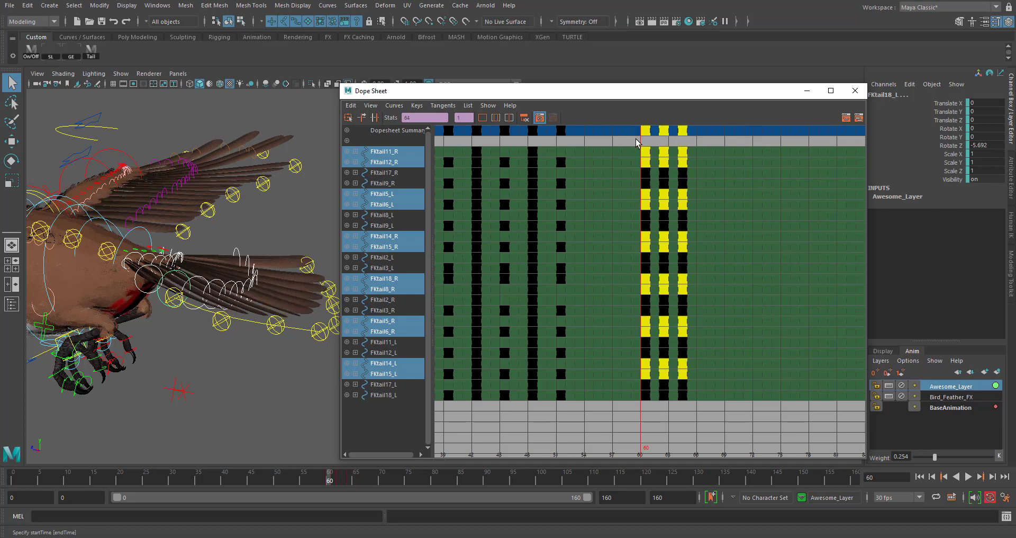
key(alt+Right)
key(alt+Left)
key(alt+Right)
key(alt+Left)
Step: Shift the selected feather pairs' keys one frame later in the Dope Sheet
key(alt+shift+comma)
key(alt+shift+period)
key(alt+shift+period)
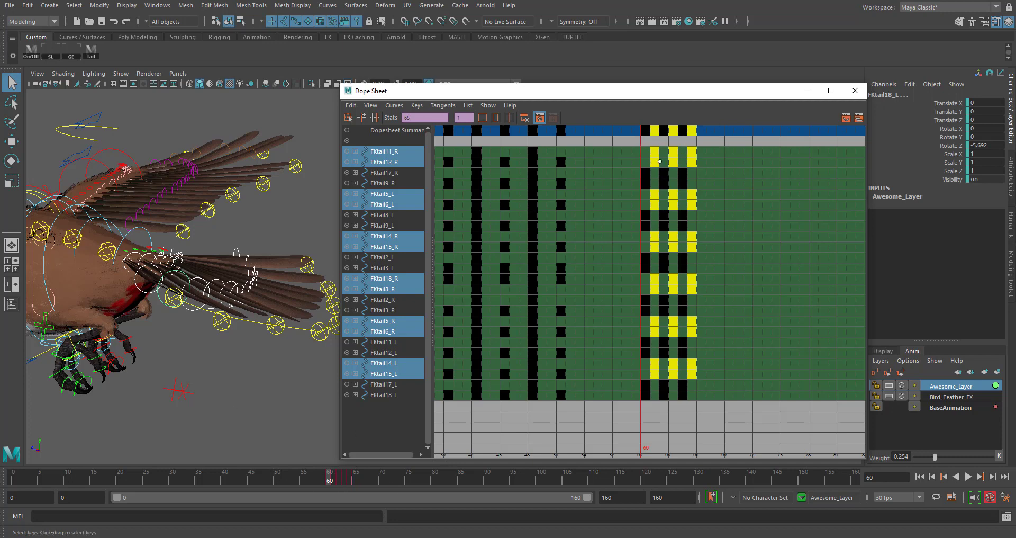
Step: Nudge the selected feather pairs' keys in the Dope Sheet and play the animation to check the staggered tail motion
key(w)
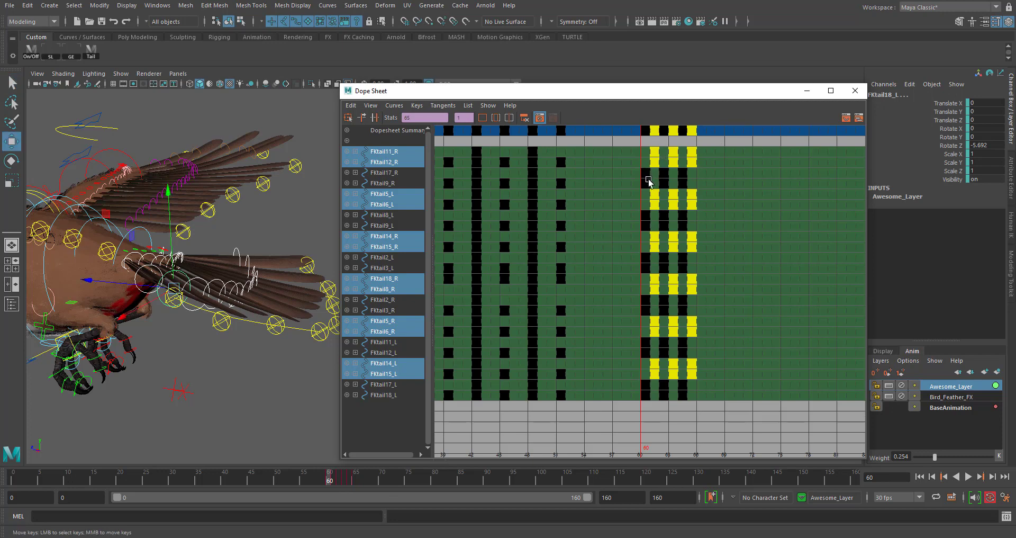
mouse_move(658, 170)
middle_down()
mouse_move(685, 161)
mouse_move(654, 160)
middle_up()
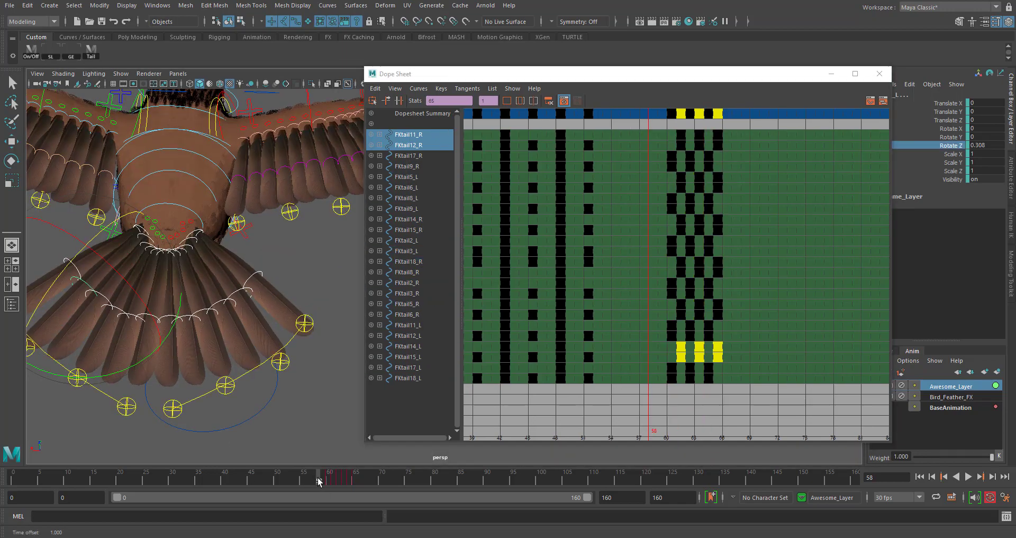
key(alt+v)
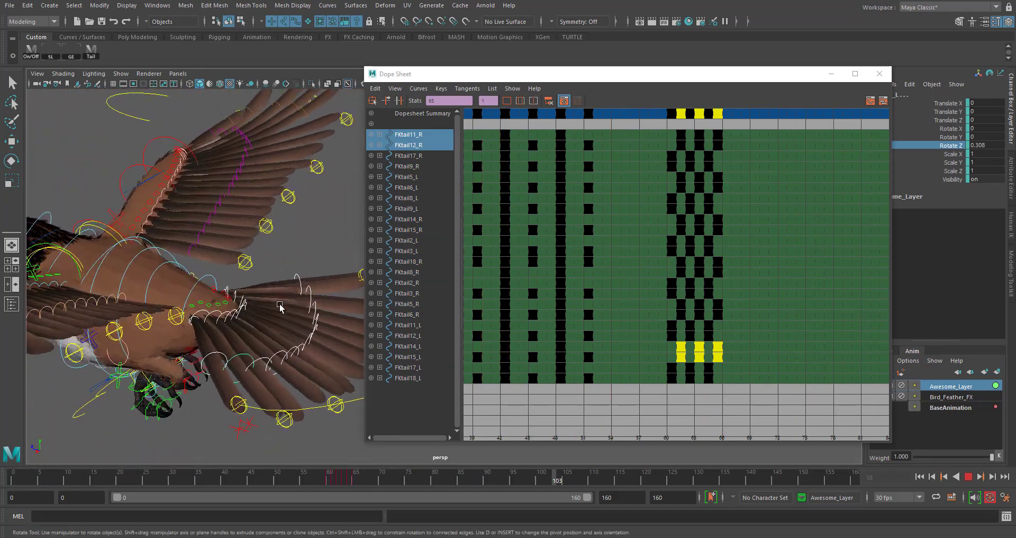
alt+drag(205, 370, 272, 350)
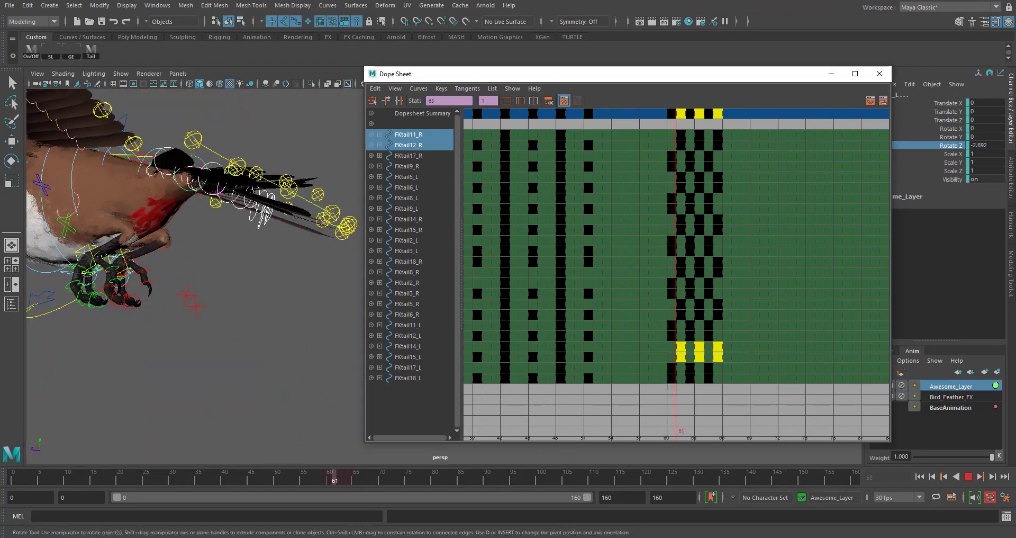
Step: Clear the Dope Sheet from the viewport and examine the tail feathers up close during playback
click(879, 73)
alt+middle_drag(490, 204, 703, 272)
alt+right_drag(598, 318, 581, 345)
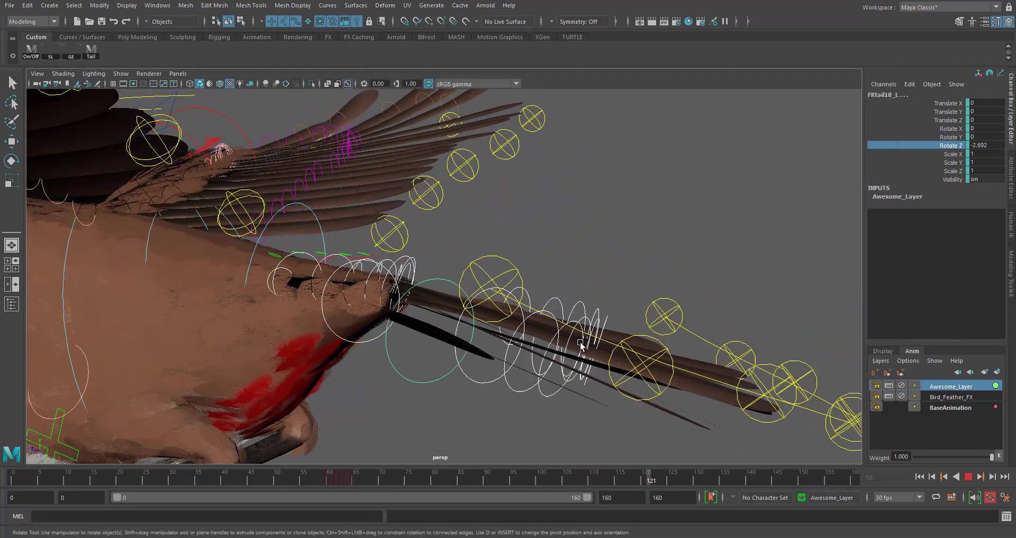
alt+drag(581, 344, 514, 336)
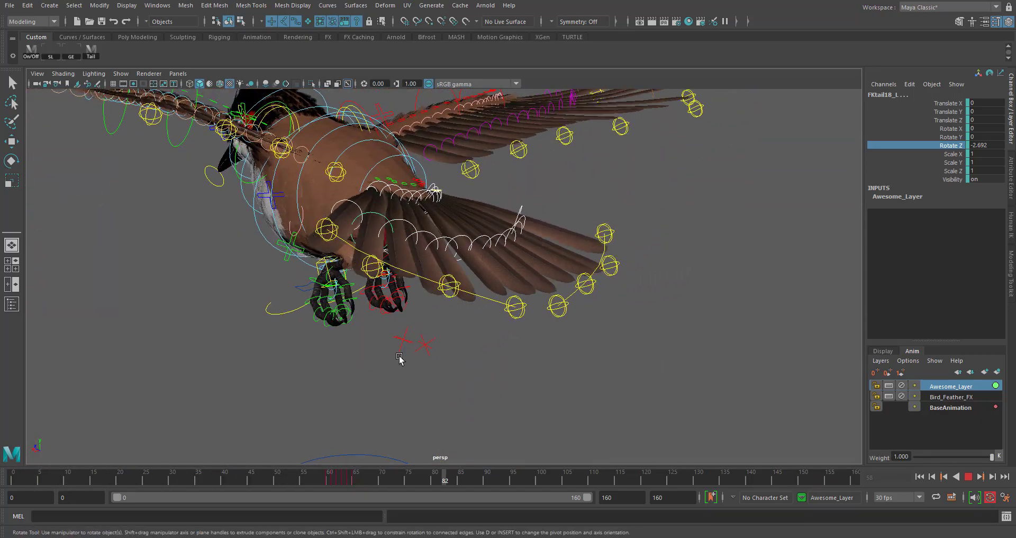
Step: Stop playback, compare the tail pose at frames 0 and 160, and briefly review the feather keys in the Dope Sheet
click(856, 478)
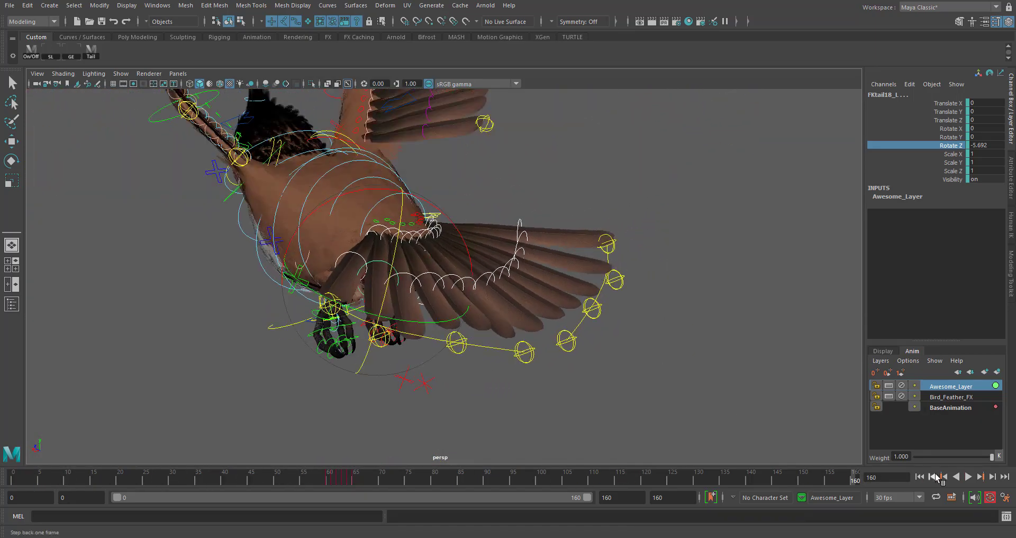
click(919, 476)
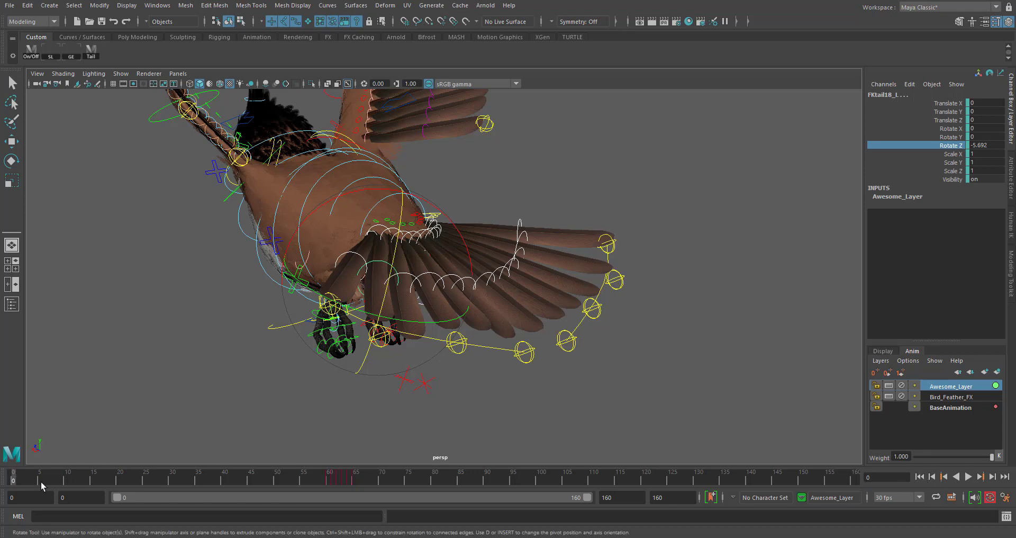
click(1004, 476)
mouse_move(459, 366)
alt+mouse_down()
mouse_move(491, 369)
mouse_move(474, 377)
alt+mouse_up()
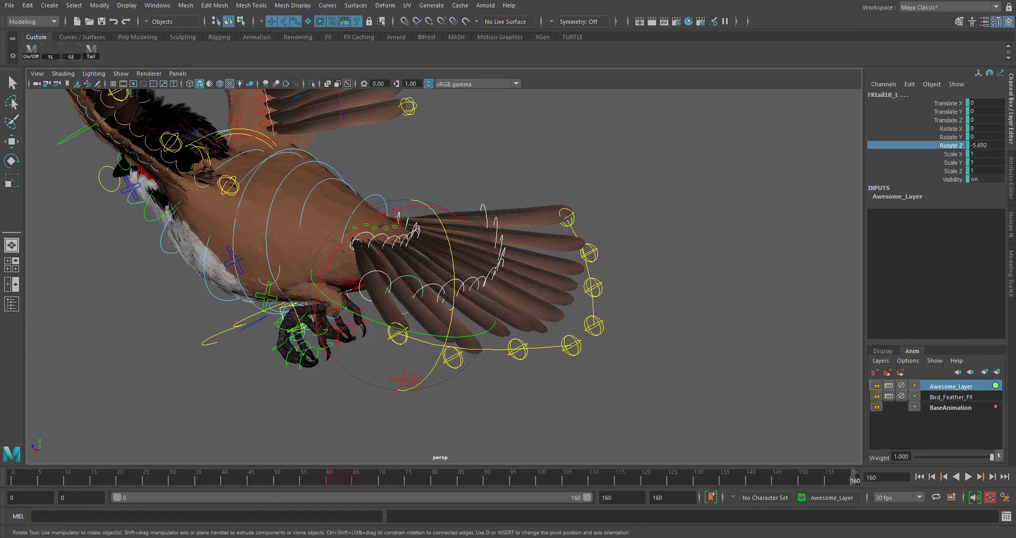
drag(1015, 154, 652, 124)
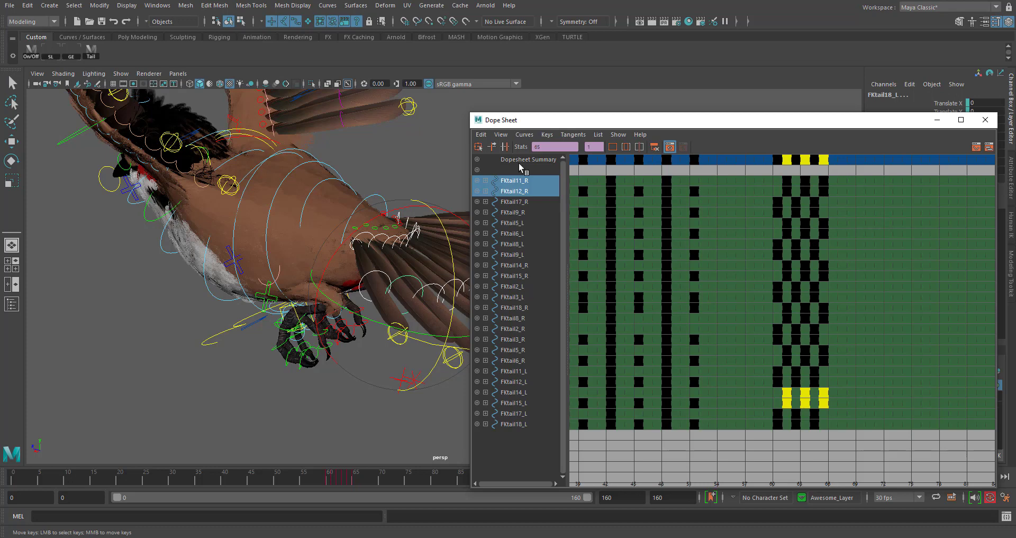
drag(616, 121, 1015, 153)
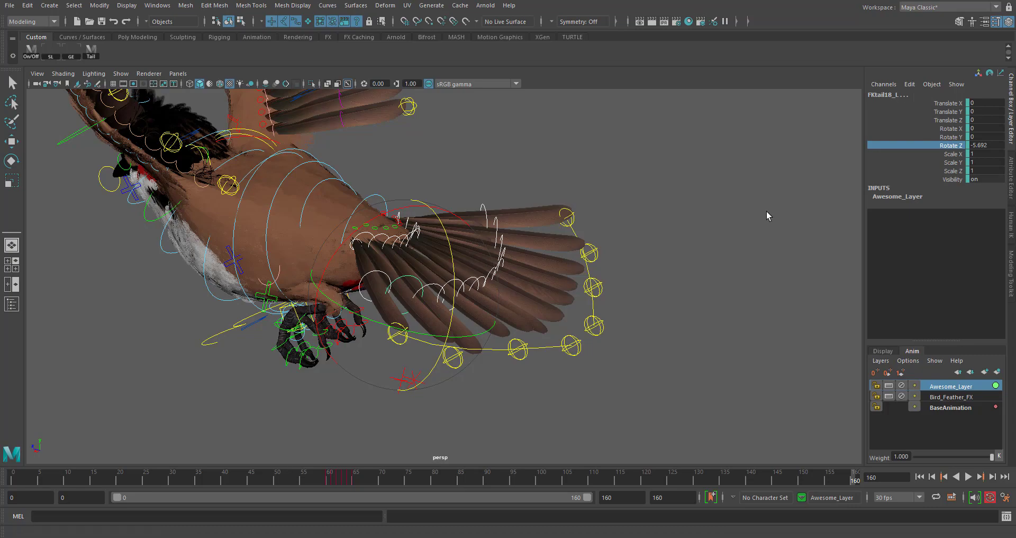
Step: Play the animation and inspect the tail feathers' motion from below and from the side
alt+drag(586, 244, 545, 324)
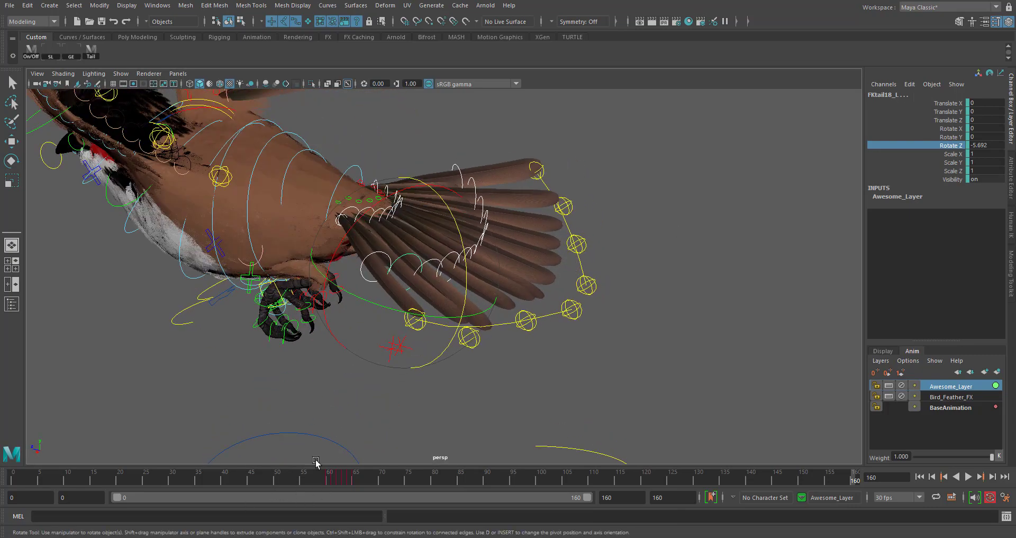
key(alt+v)
alt+drag(540, 412, 672, 389)
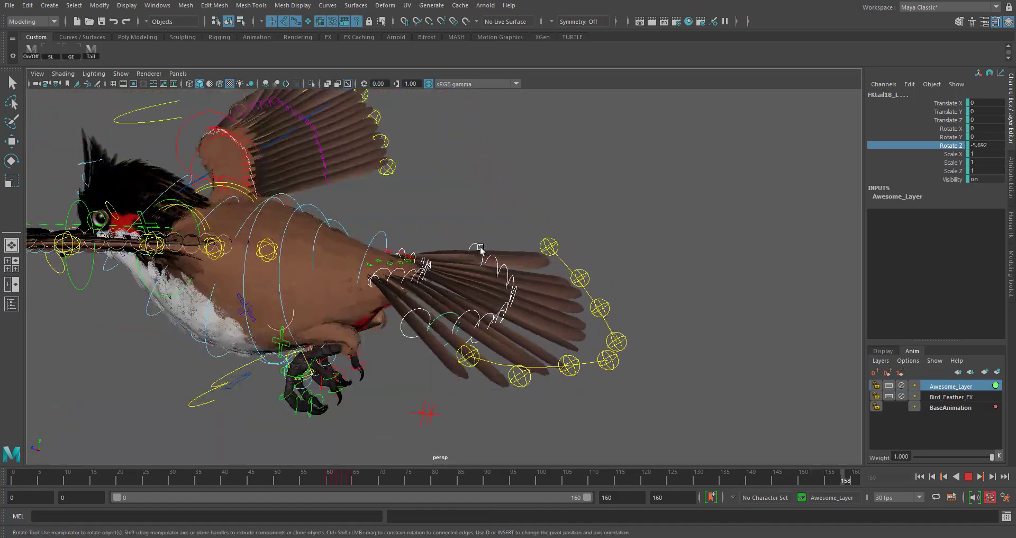
key(alt+v)
alt+drag(586, 295, 625, 197)
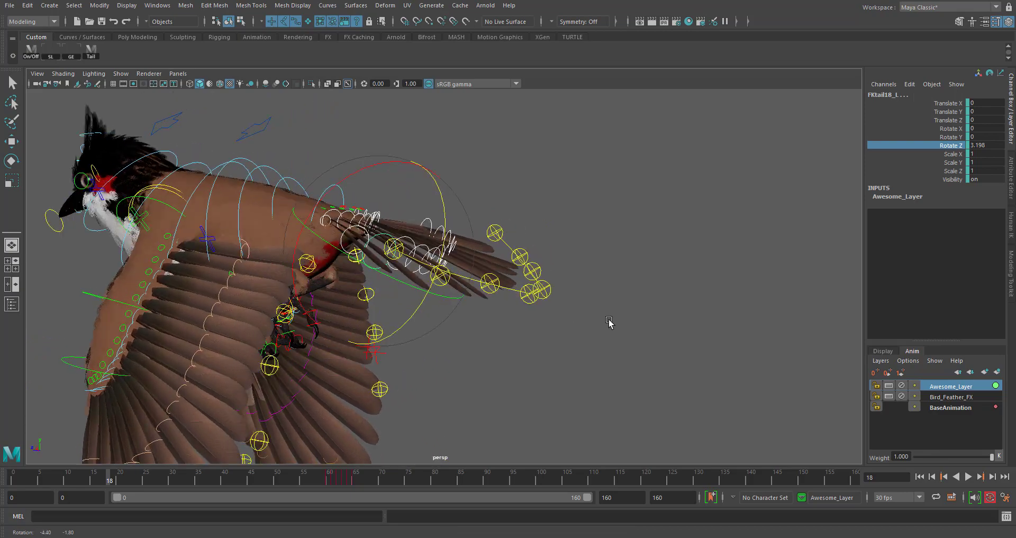
Step: Hide the rig's control curves in the viewport while the animation plays
key(alt+v)
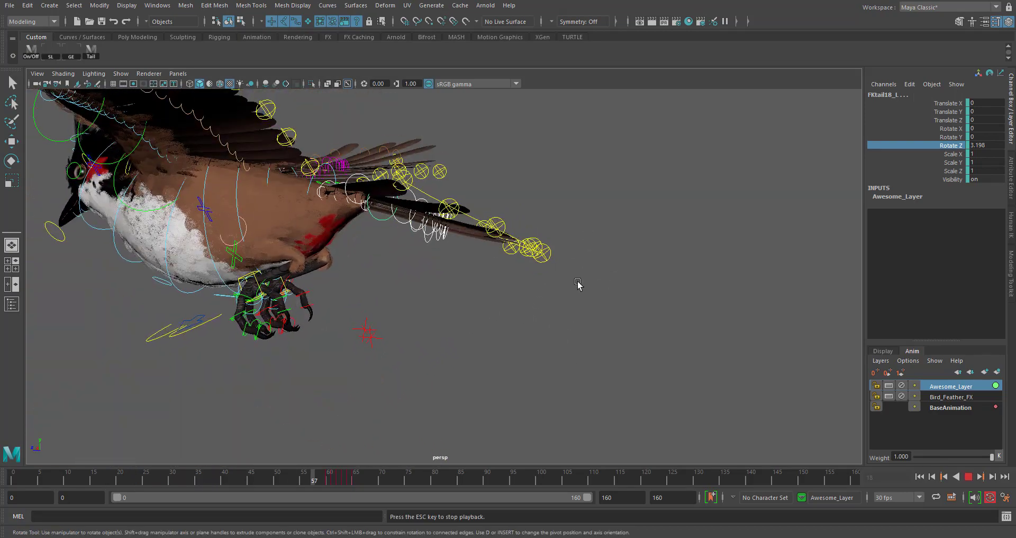
key(alt+1)
alt+right_drag(582, 331, 521, 321)
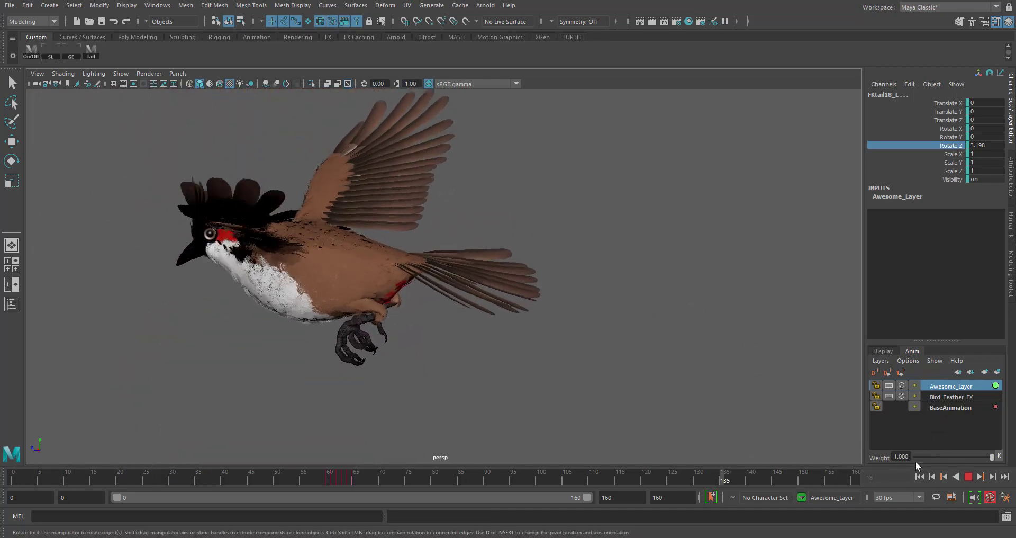
Step: Lower Awesome_Layer's weight to 0 and play the animation with a closer view of the tail
key(Escape)
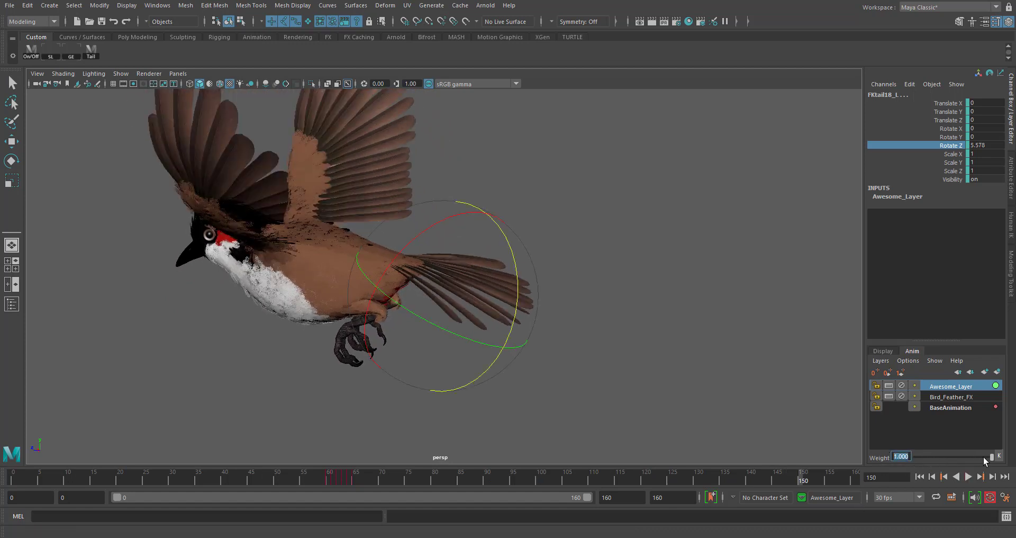
drag(983, 456, 919, 455)
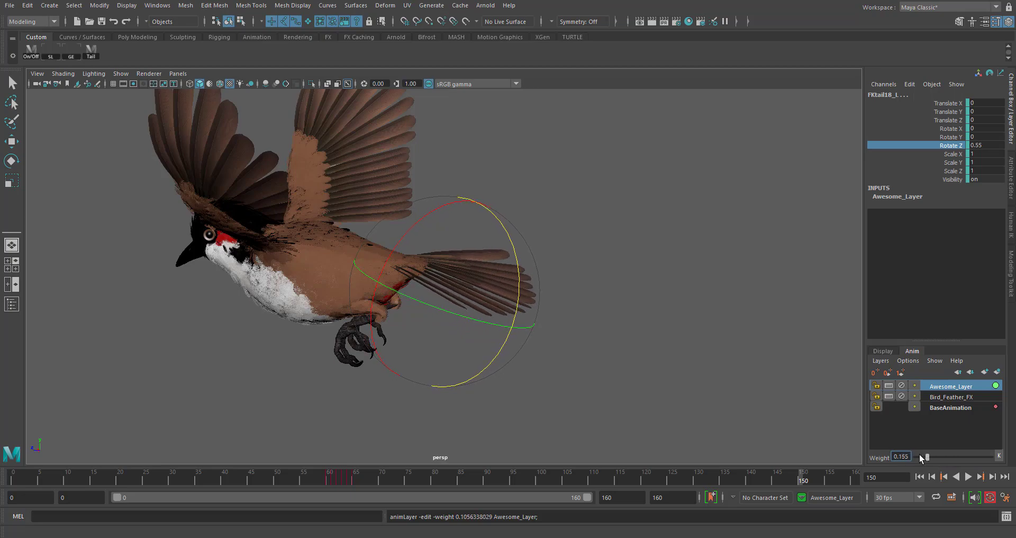
key(alt+v)
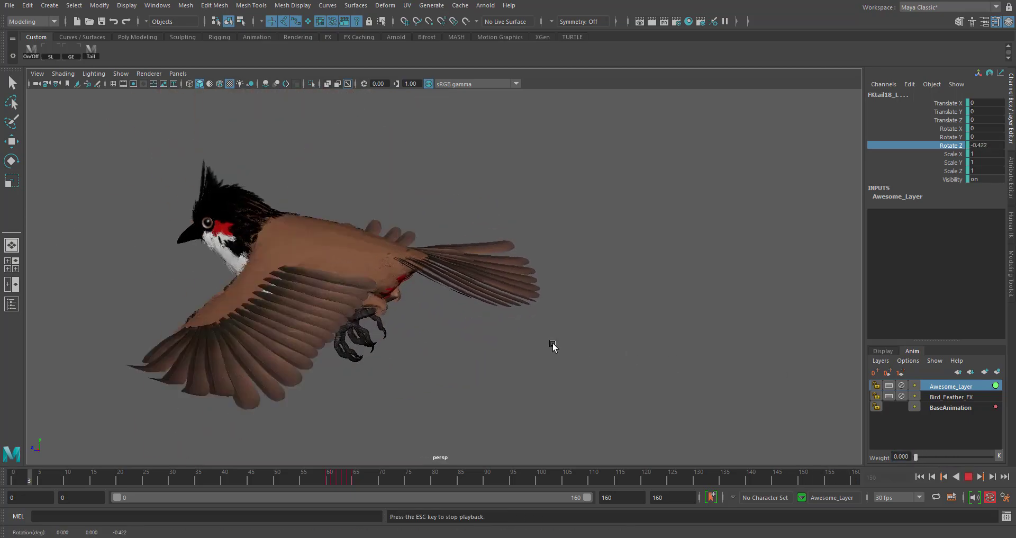
alt+right_drag(434, 303, 624, 295)
alt+middle_drag(624, 295, 614, 332)
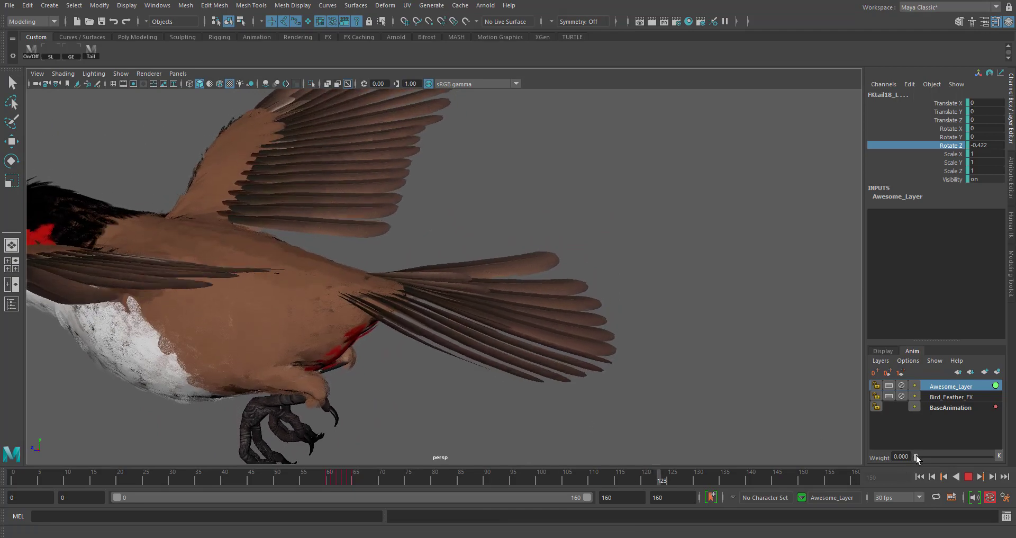
Step: Raise Awesome_Layer's weight gradually during playback, trying about 0.2, 0.27 and 0.36
drag(915, 456, 935, 455)
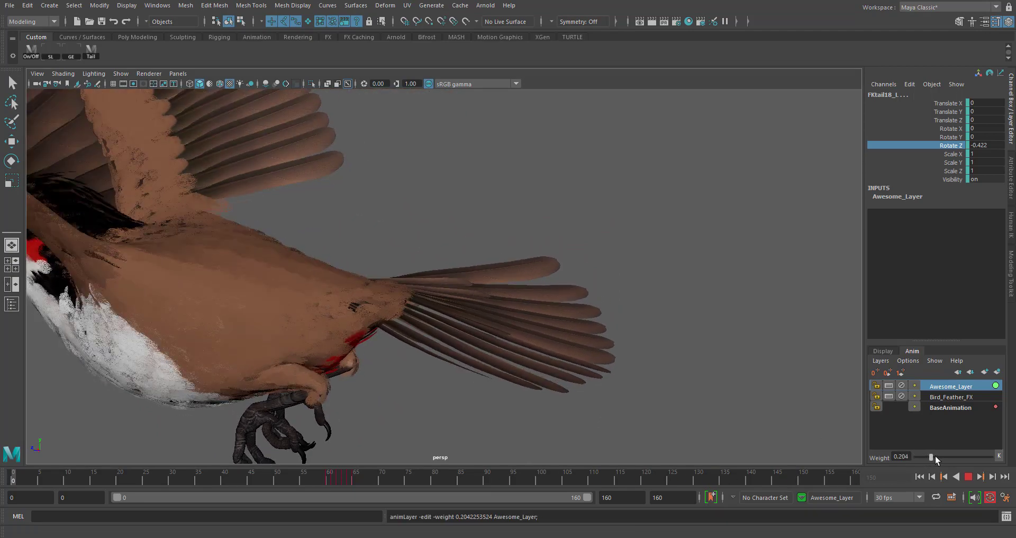
click(901, 456)
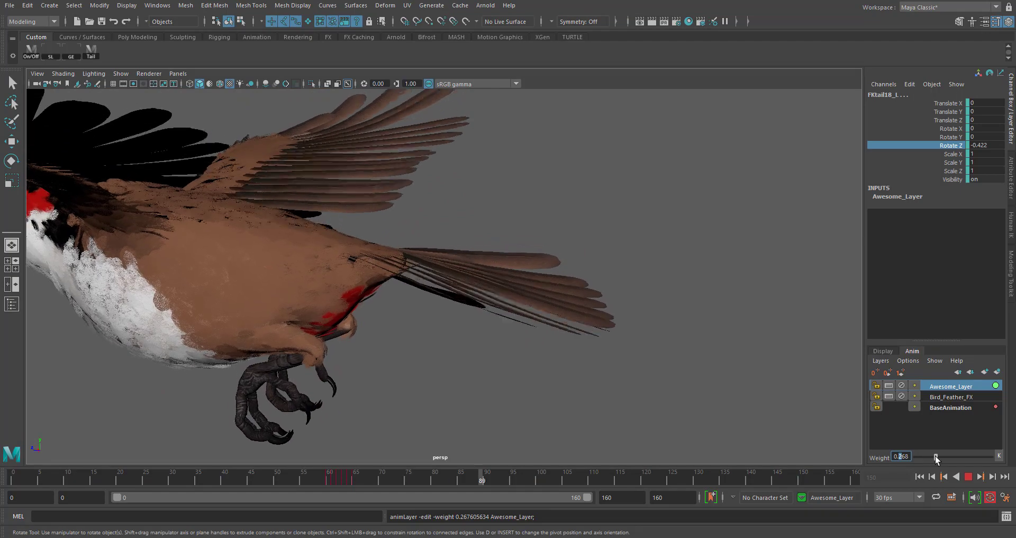
drag(937, 455, 944, 456)
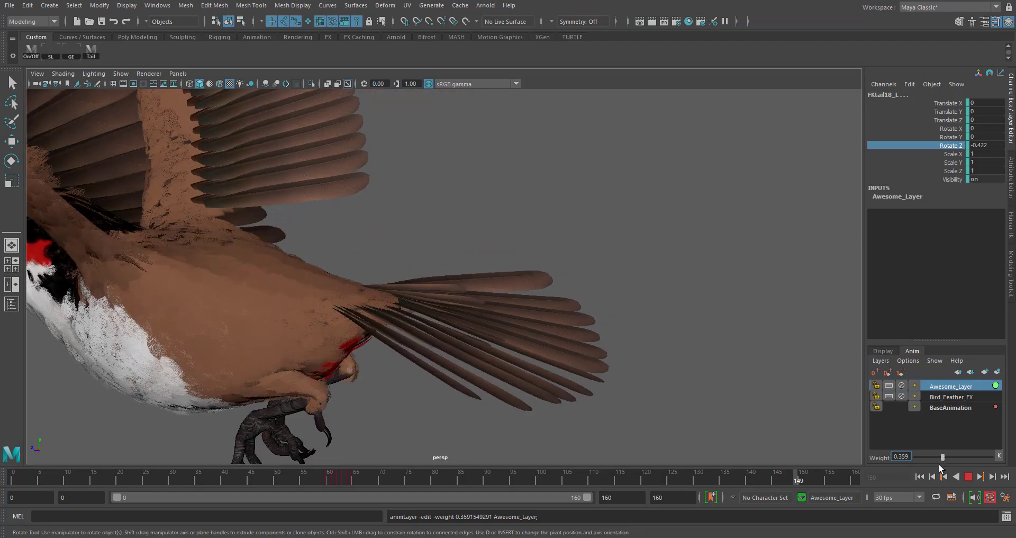
Step: Set Awesome_Layer's weight to 0.5 and play the animation to review the subtler feather motion
key(alt+v)
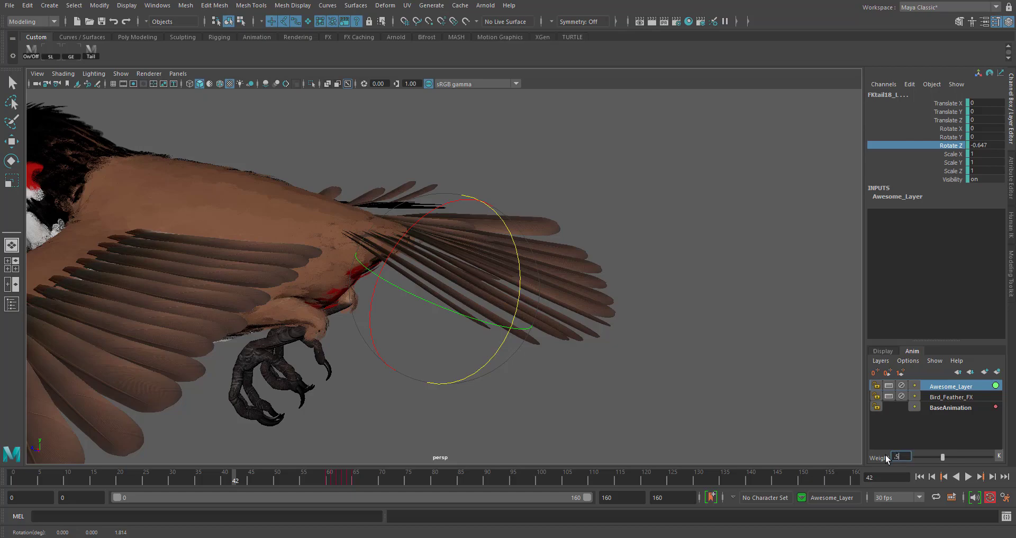
text(0.5)
key(Return)
key(alt+v)
alt+drag(750, 360, 629, 361)
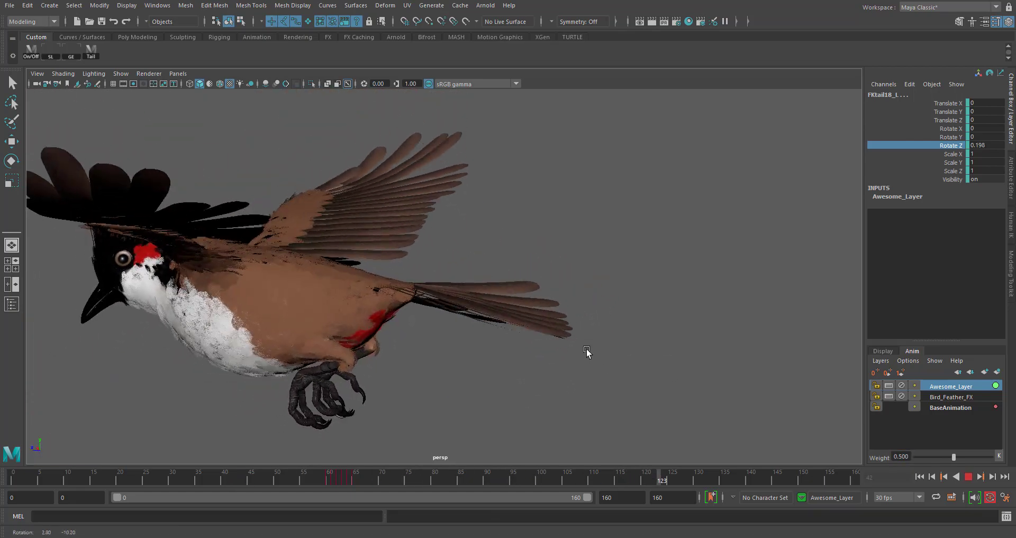
alt+drag(567, 369, 576, 392)
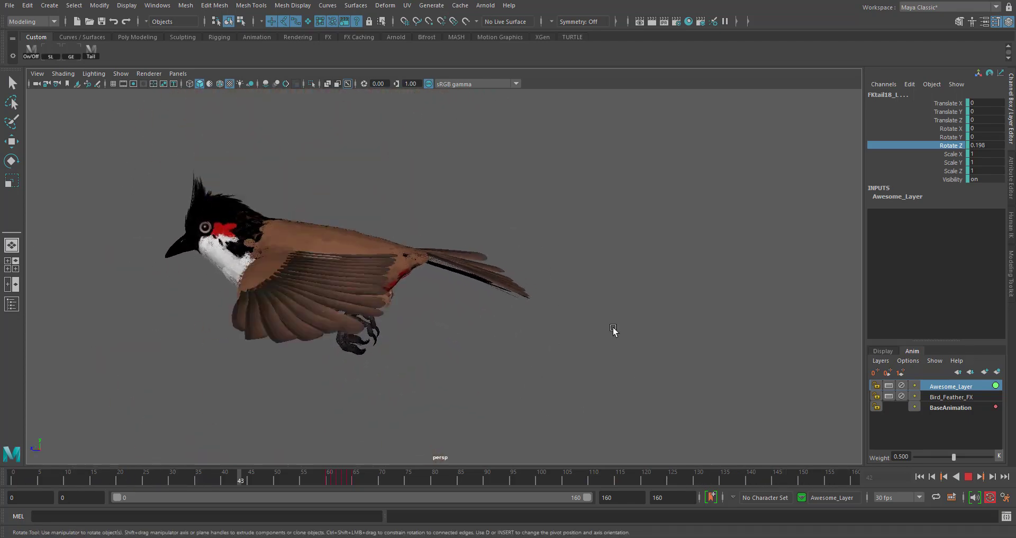
key(Escape)
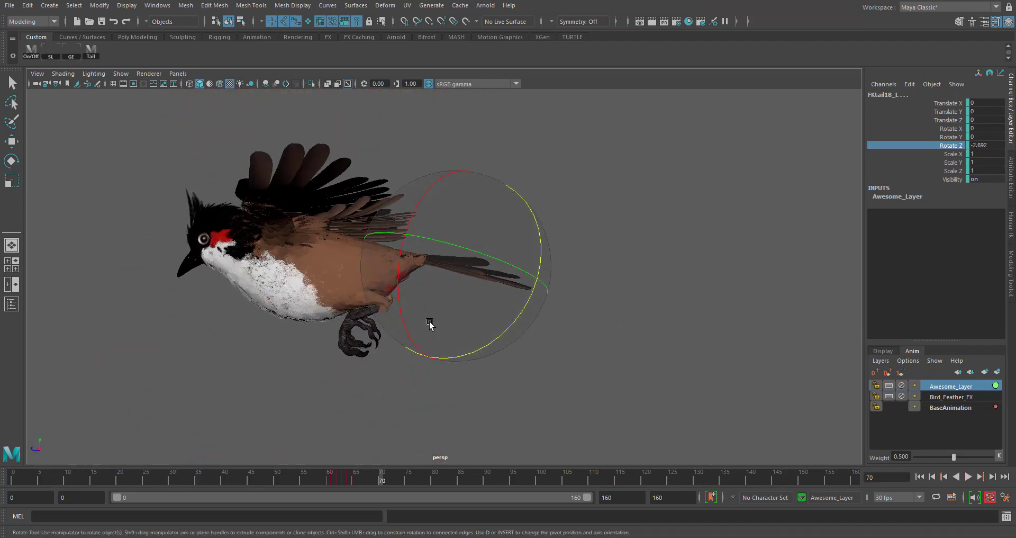
Step: Bring the Dope Sheet back into view and switch it to the Graph Editor for the tail feathers
alt+drag(586, 294, 571, 308)
drag(1015, 185, 539, 134)
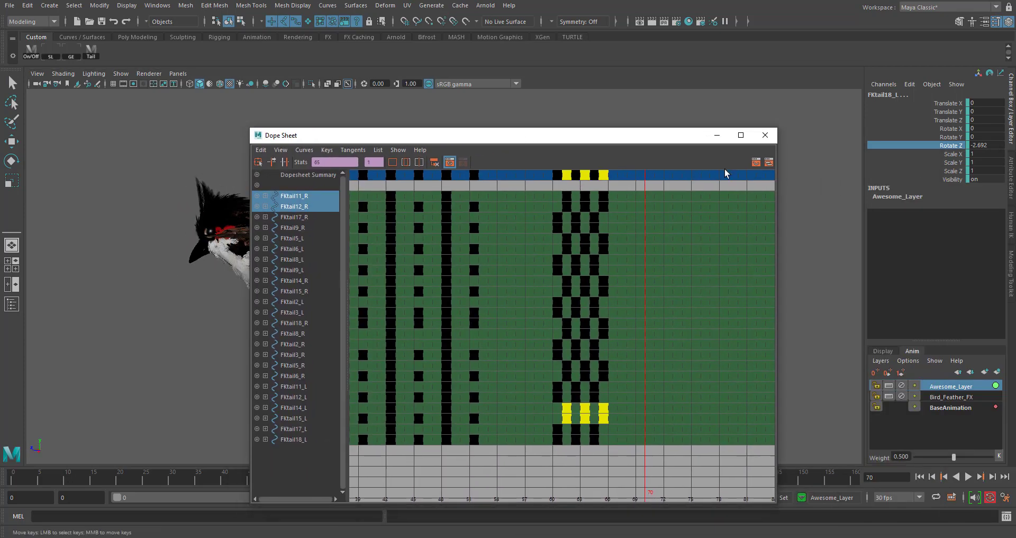
click(756, 161)
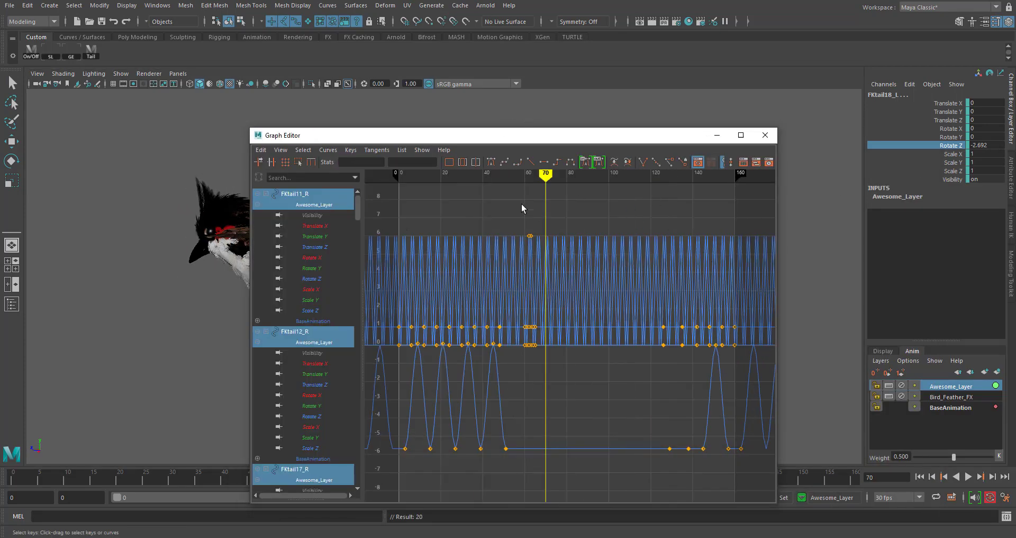
alt+middle_drag(607, 258, 650, 274)
Step: Show only the feathers' Awesome_Layer curves in the Graph Editor and frame the keys from 60 to 65
click(948, 384)
alt+shift+right_drag(535, 290, 625, 291)
alt+middle_drag(429, 298, 716, 312)
alt+middle_drag(562, 252, 631, 307)
alt+shift+right_drag(541, 306, 659, 306)
alt+shift+right_drag(605, 270, 568, 243)
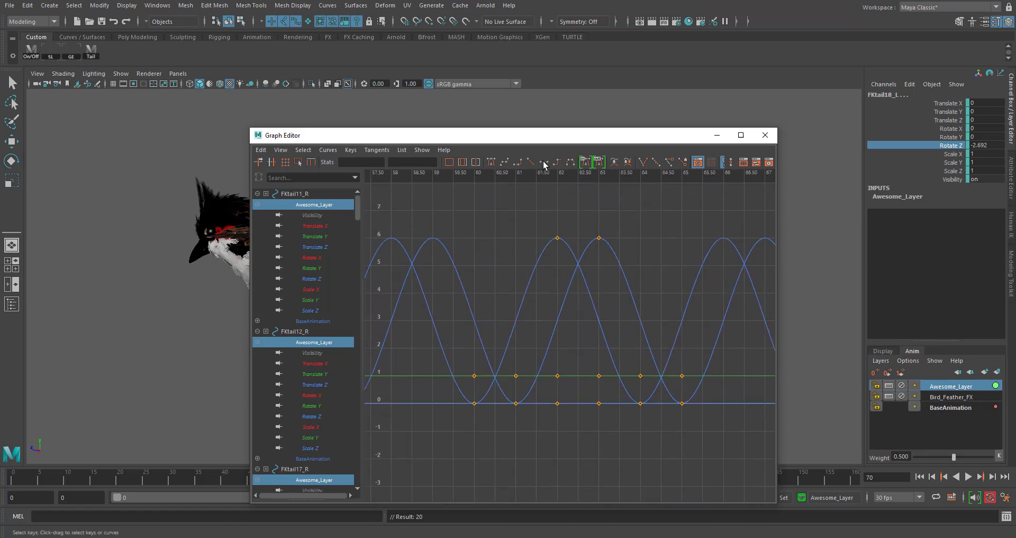
Step: Place the Graph Editor beside the bird and play the animation to compare the offset curves with the tail motion
drag(643, 133, 859, 113)
alt+middle_drag(315, 220, 188, 218)
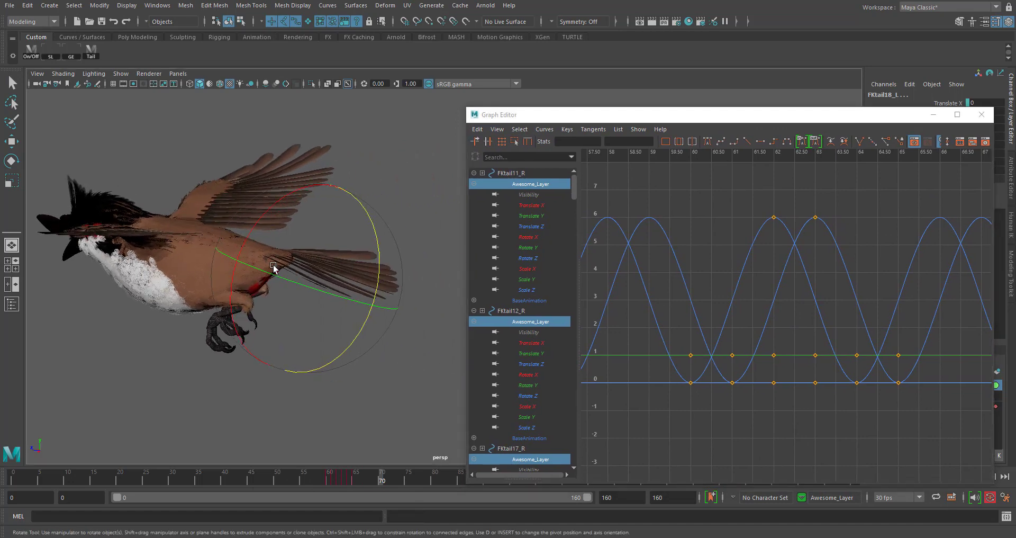
alt+drag(273, 264, 266, 262)
key(alt+v)
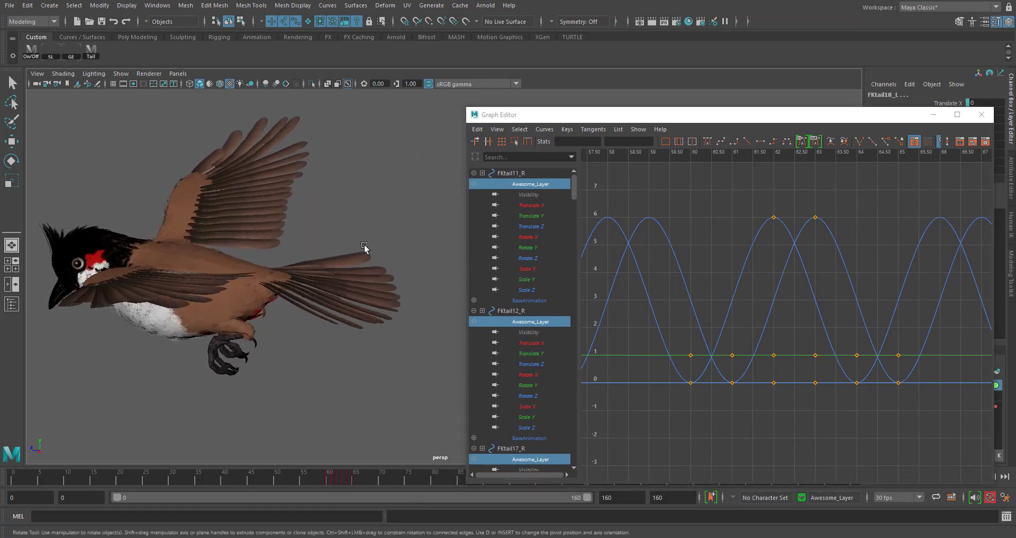
alt+right_drag(322, 383, 356, 381)
alt+drag(356, 381, 324, 334)
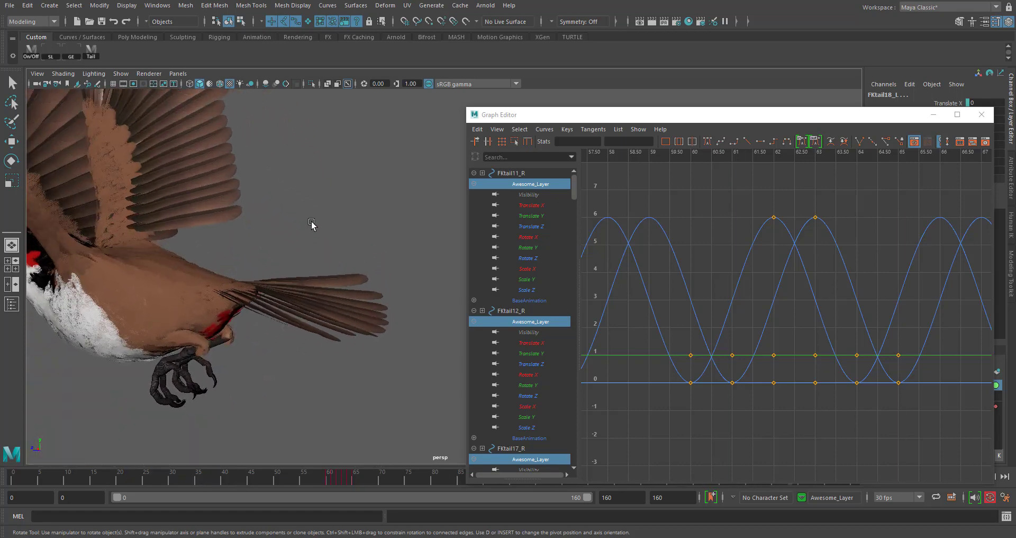
key(alt+v)
Step: Raise a tail feather's Rotate Z key at frame 63 to about 9.27 in the Graph Editor
alt+middle_drag(821, 233, 795, 276)
alt+shift+right_drag(813, 266, 821, 245)
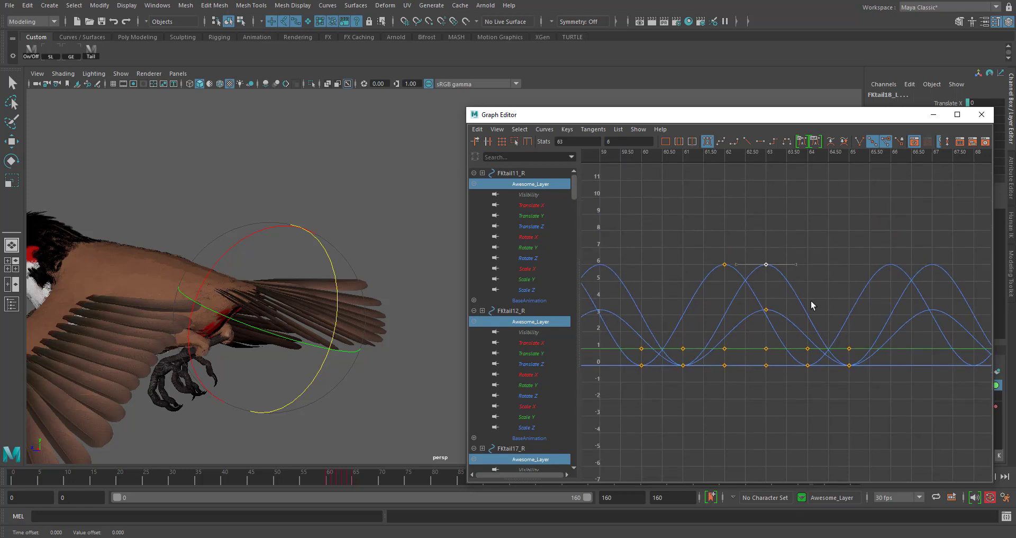
shift+middle_drag(810, 294, 813, 239)
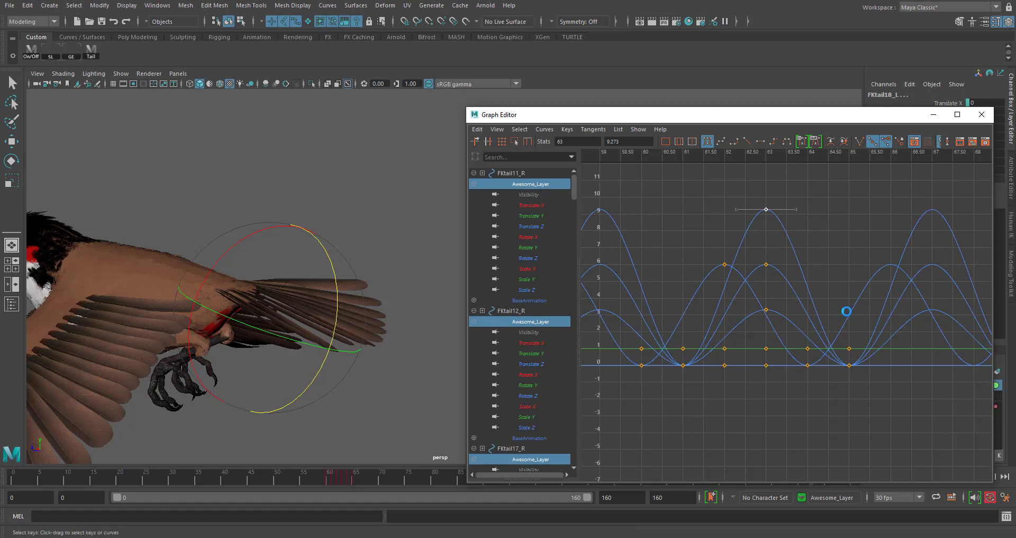
Step: Vary the tail feathers' Rotate Z peak keys at frames 62 and 63, including about 2.28 at frame 63 and 17.06 at frame 62
shift+middle_drag(846, 311, 793, 241)
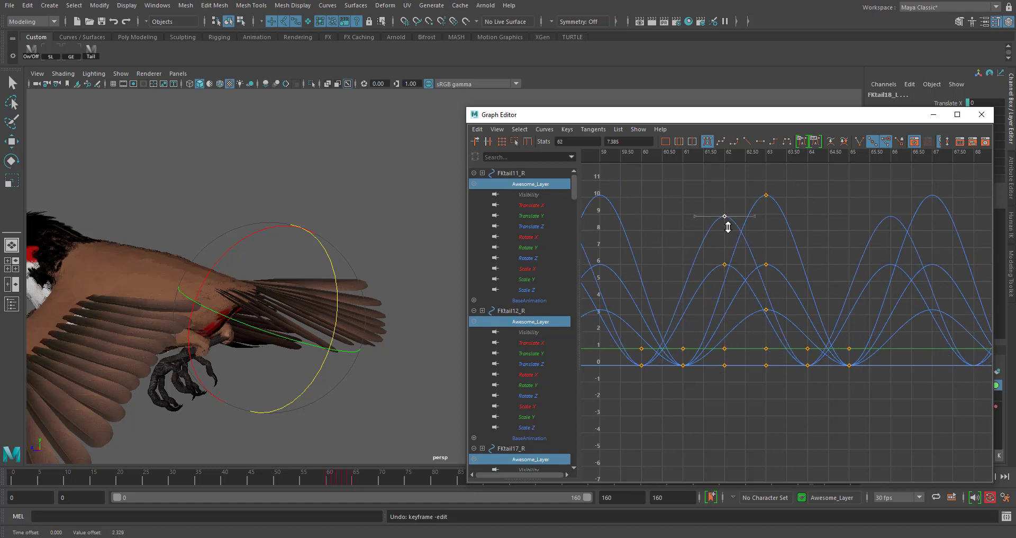
shift+middle_drag(728, 227, 725, 313)
click(765, 265)
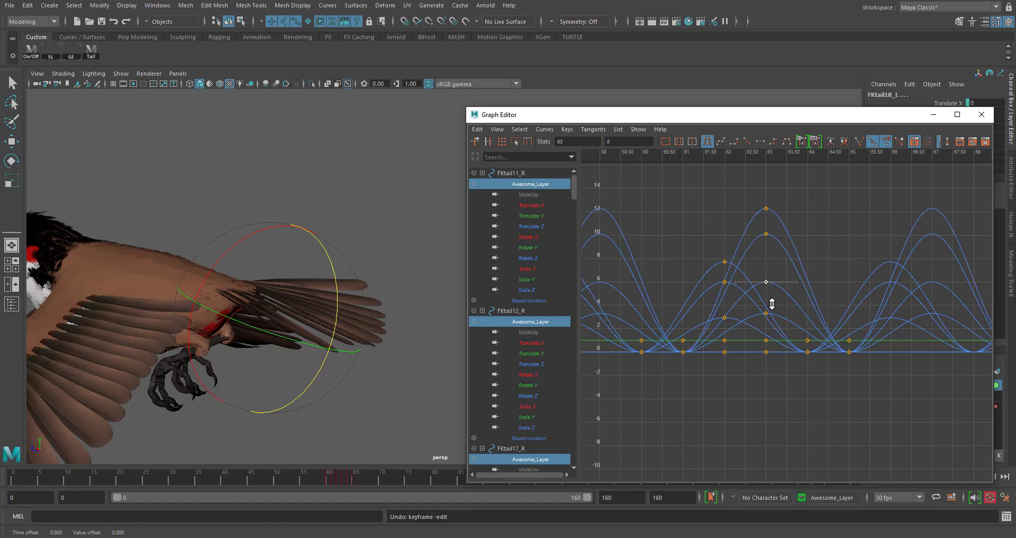
shift+middle_drag(772, 303, 777, 223)
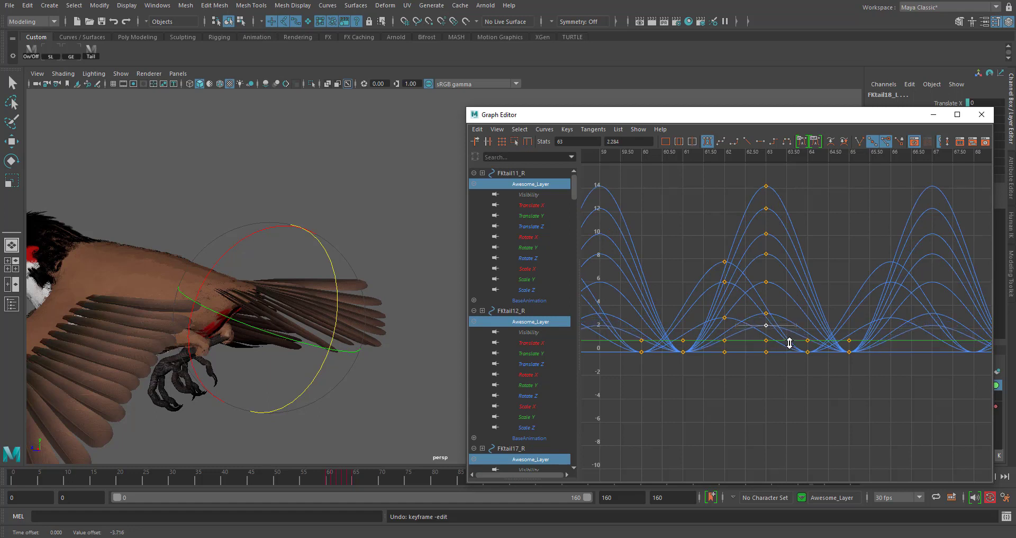
shift+middle_drag(766, 298, 741, 271)
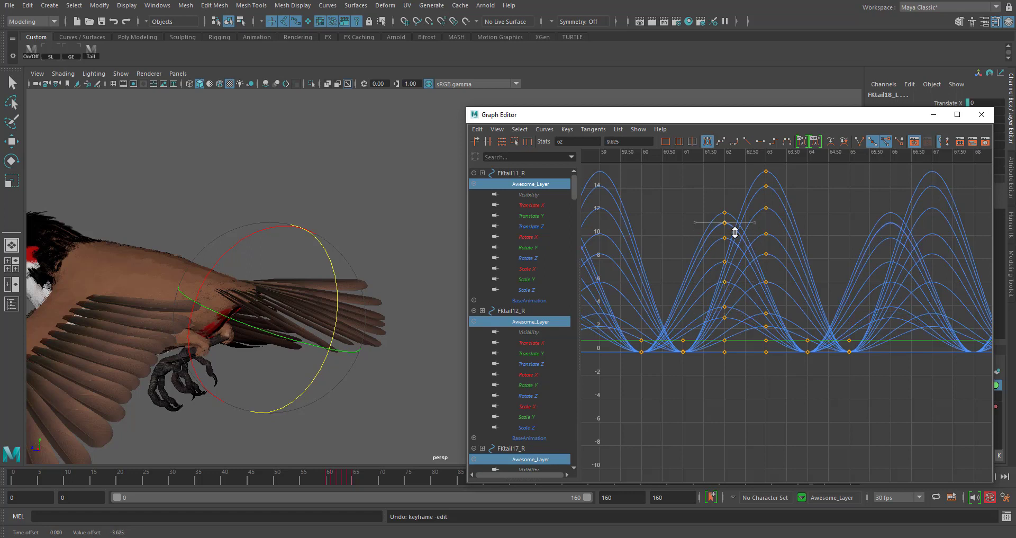
middle_drag(735, 233, 737, 201)
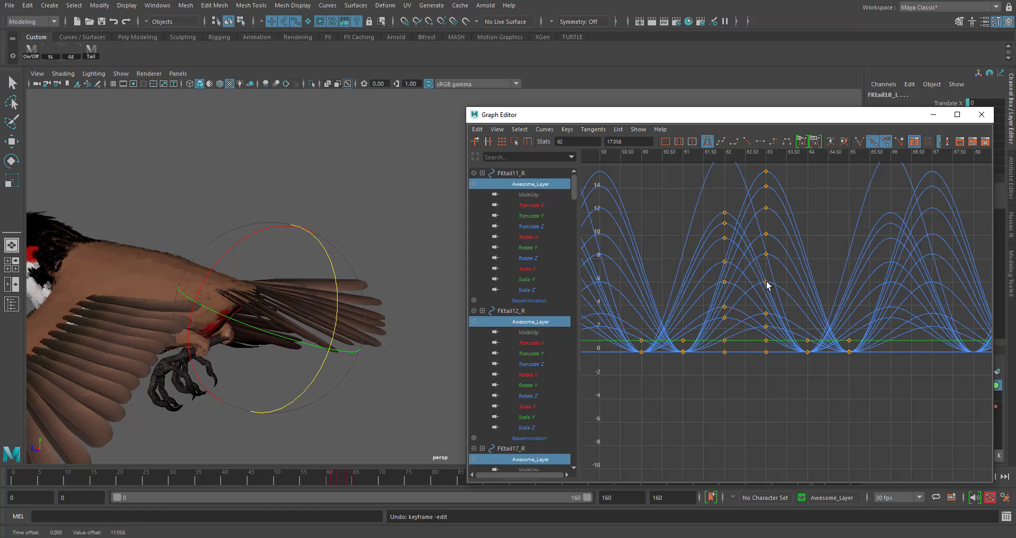
Step: Raise more tail feathers' Rotate Z peak keys at frame 63 in the Graph Editor, including one to about 18.01
click(771, 302)
key(ctrl+z)
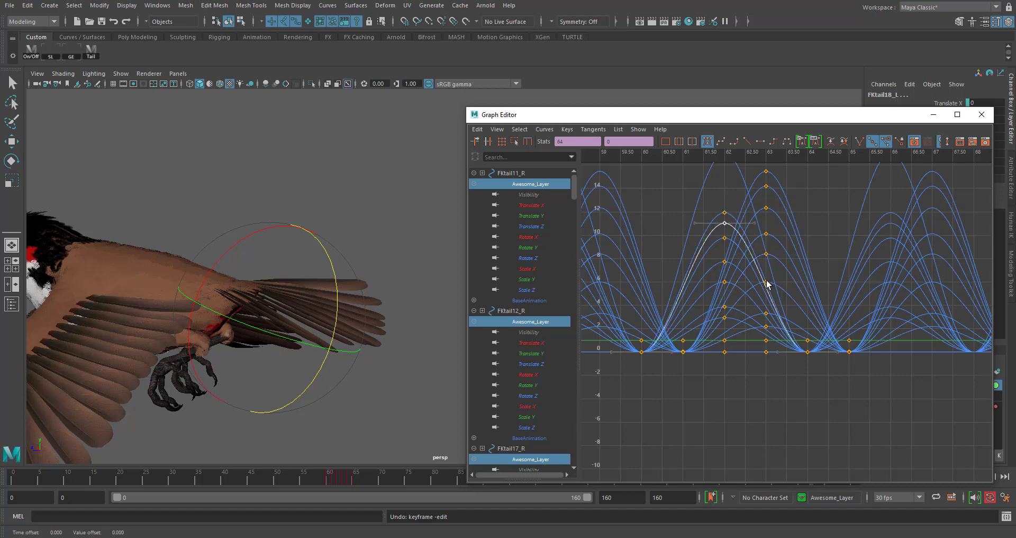
click(769, 286)
scroll(771, 295, up, 5)
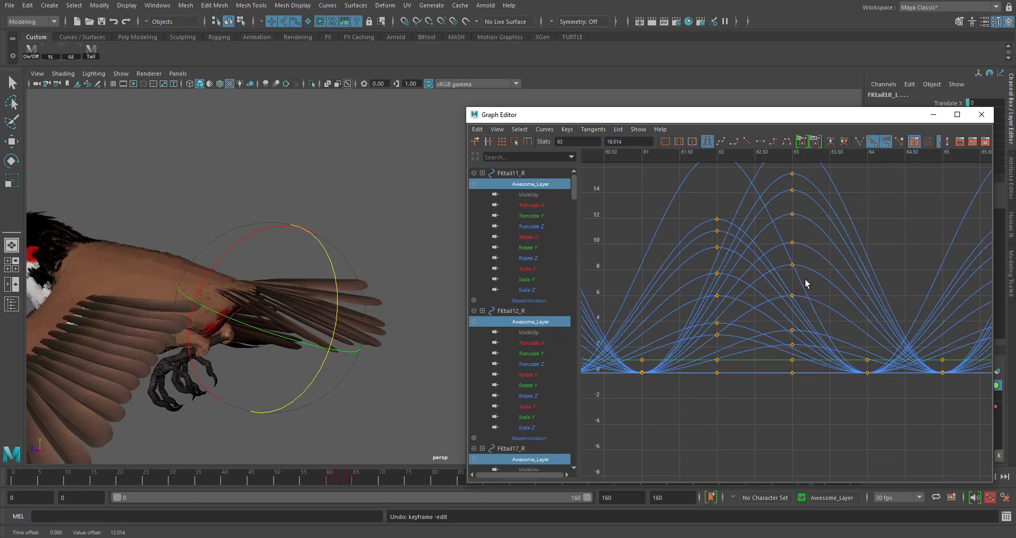
drag(792, 293, 800, 255)
drag(794, 294, 809, 247)
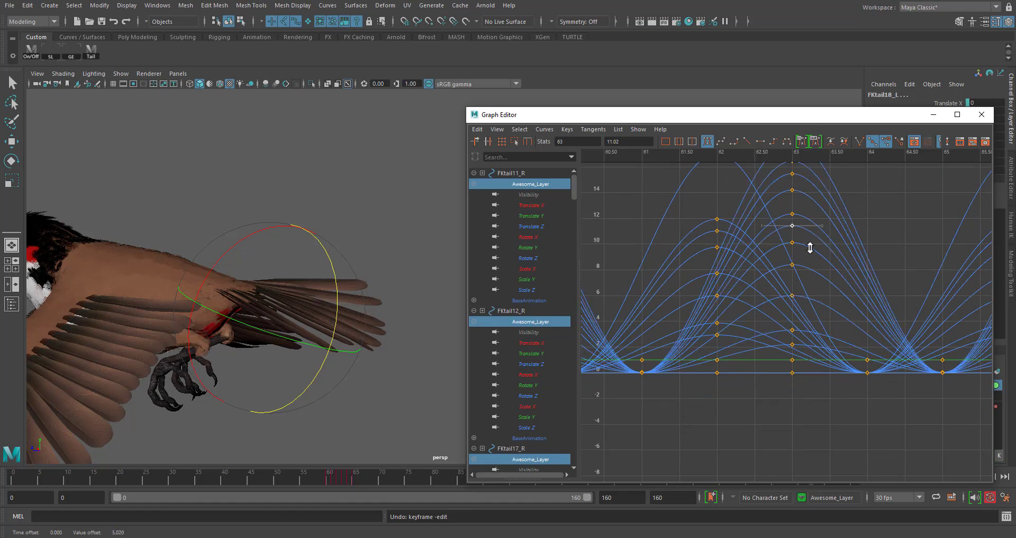
click(793, 295)
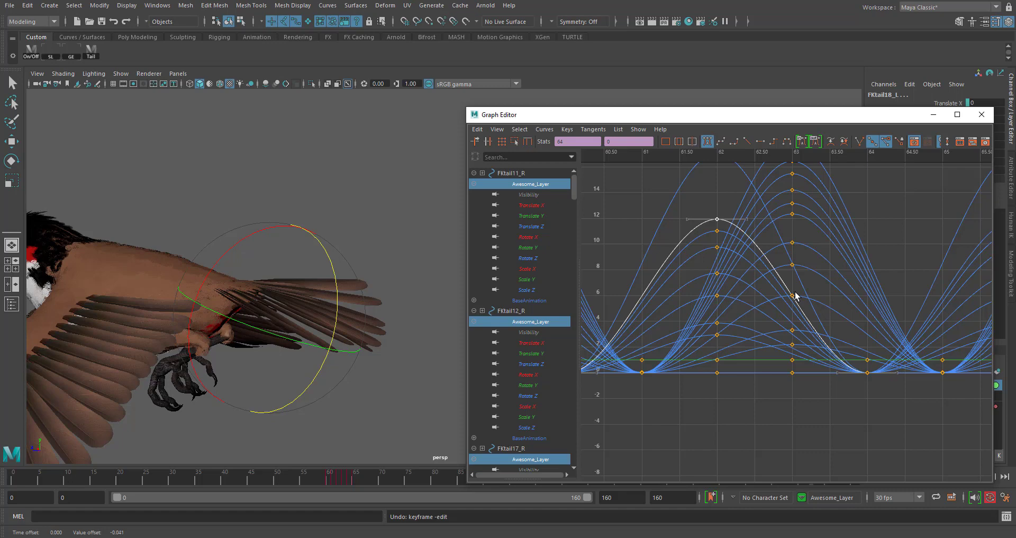
Step: Exclude curves from Graph Editor selection and vary more overlapping Rotate Z peaks at frames 62 and 63, including about 9.19 at frame 62
click(543, 130)
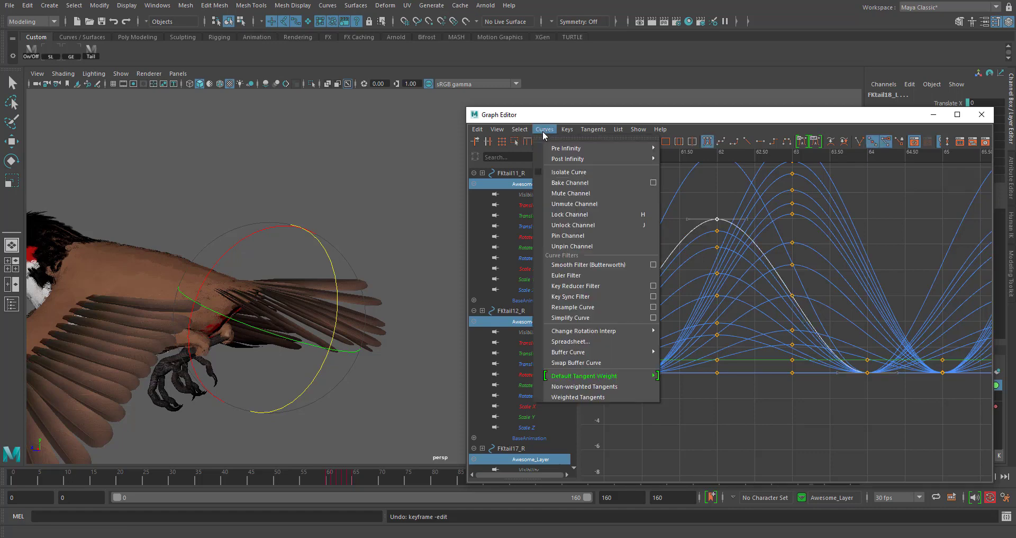
mouse_move(526, 127)
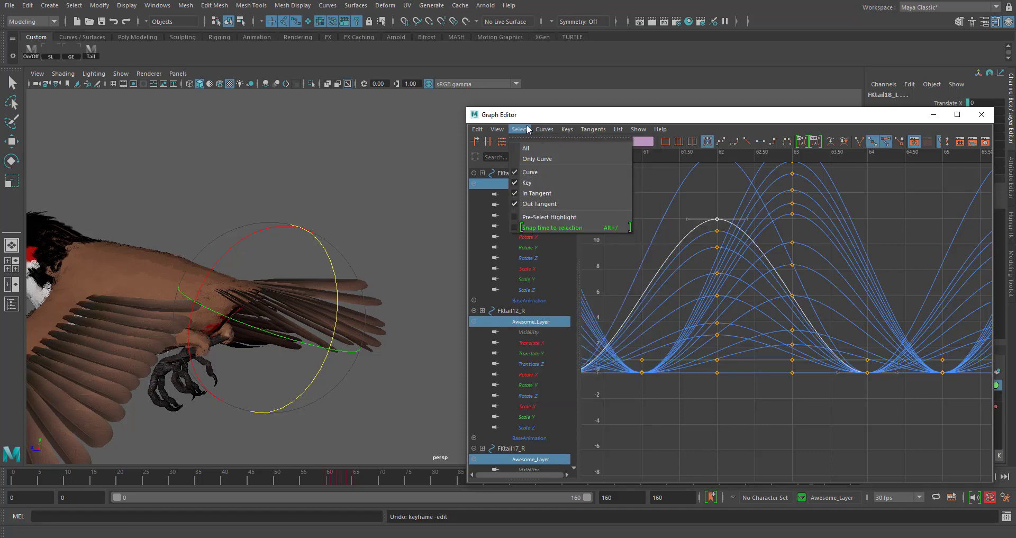
click(539, 173)
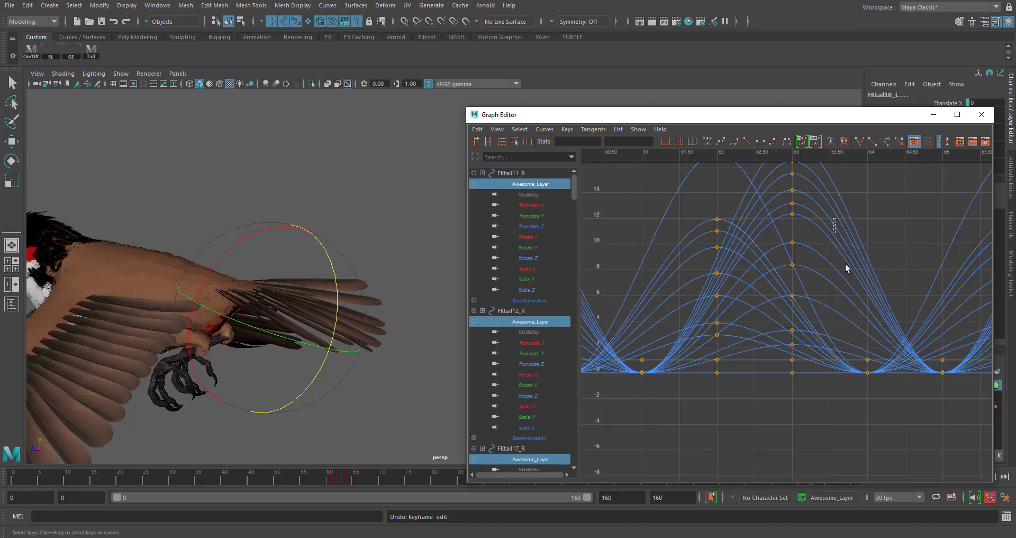
click(792, 296)
middle_drag(800, 319, 799, 244)
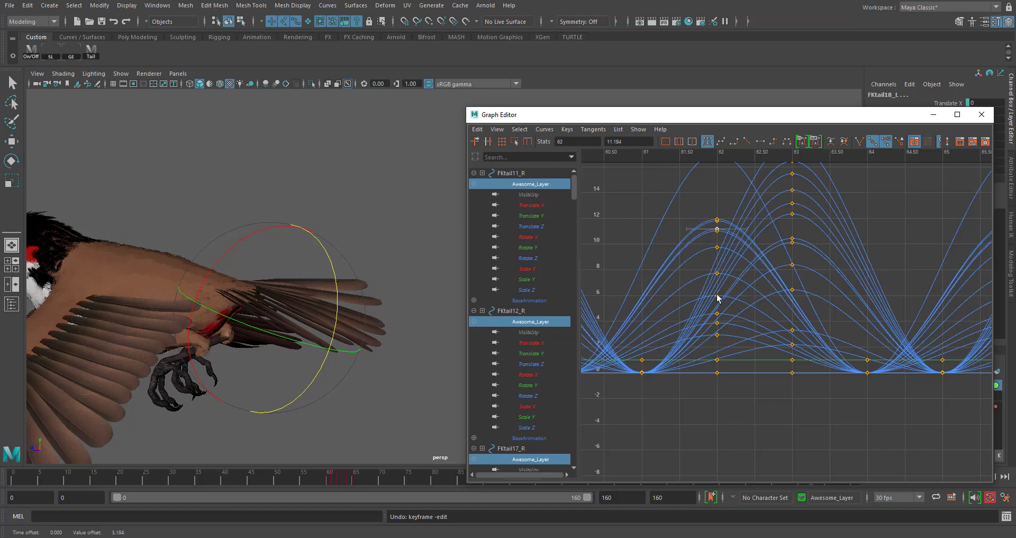
Step: Play the animation in the viewport to review the varied tail feather motion
alt+click(359, 202)
key(alt+v)
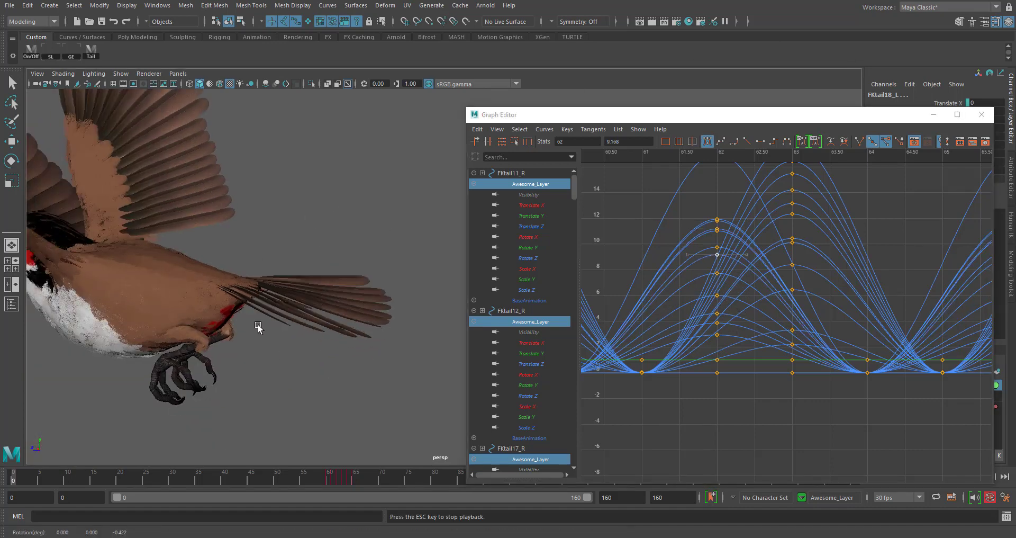
scroll(332, 364, down, 1)
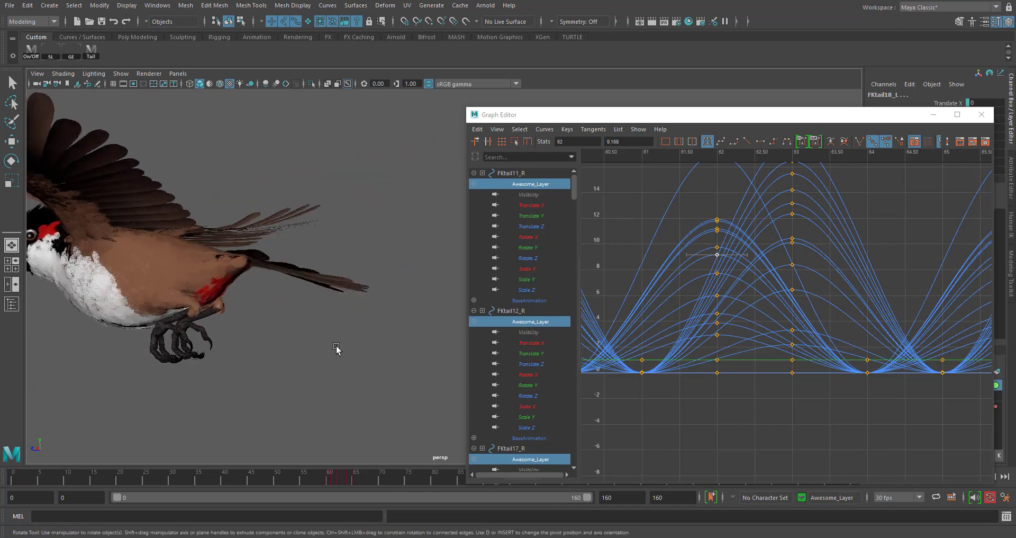
Step: Close the Graph Editor and lower Awesome_Layer's weight to below 0.373 while the animation plays
click(982, 114)
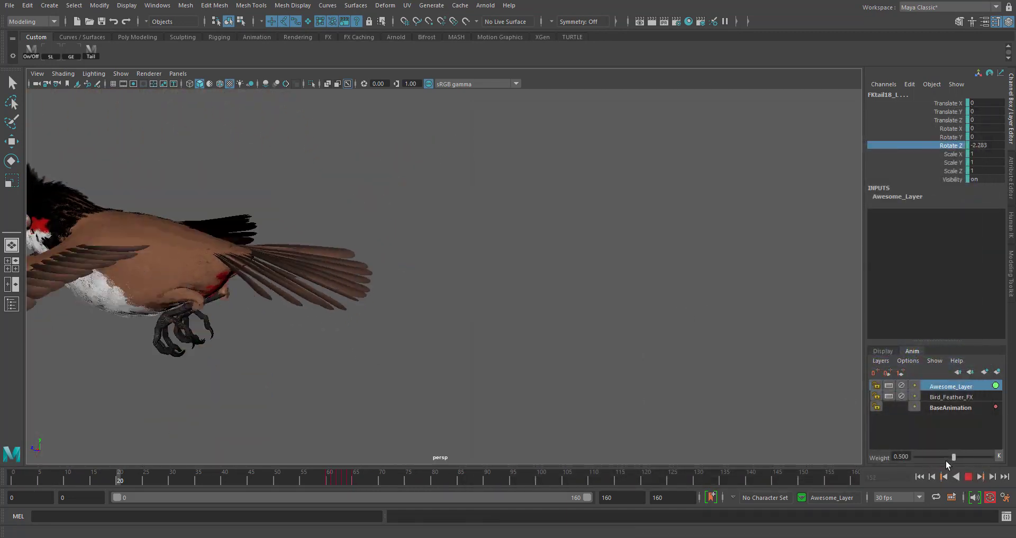
drag(953, 456, 939, 457)
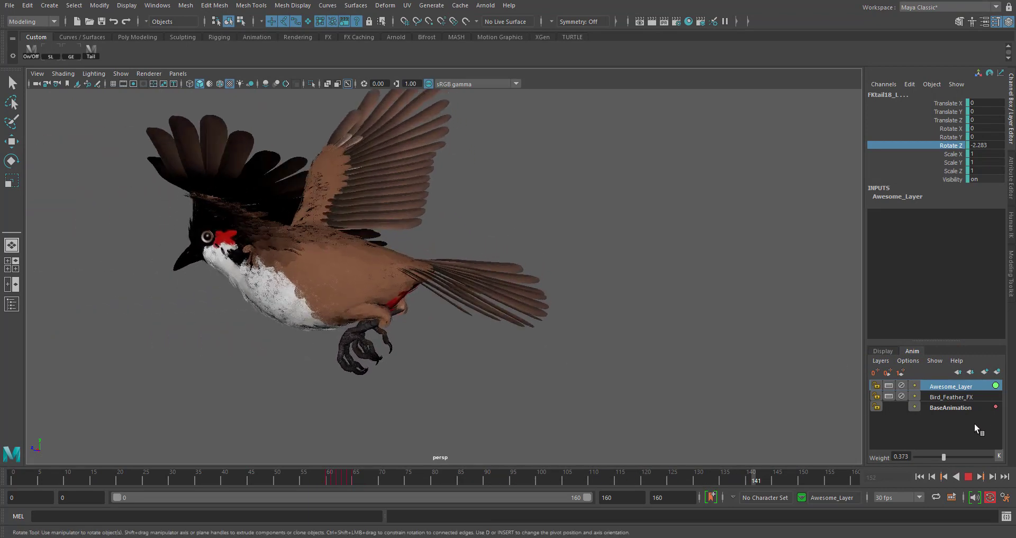
drag(938, 457, 934, 455)
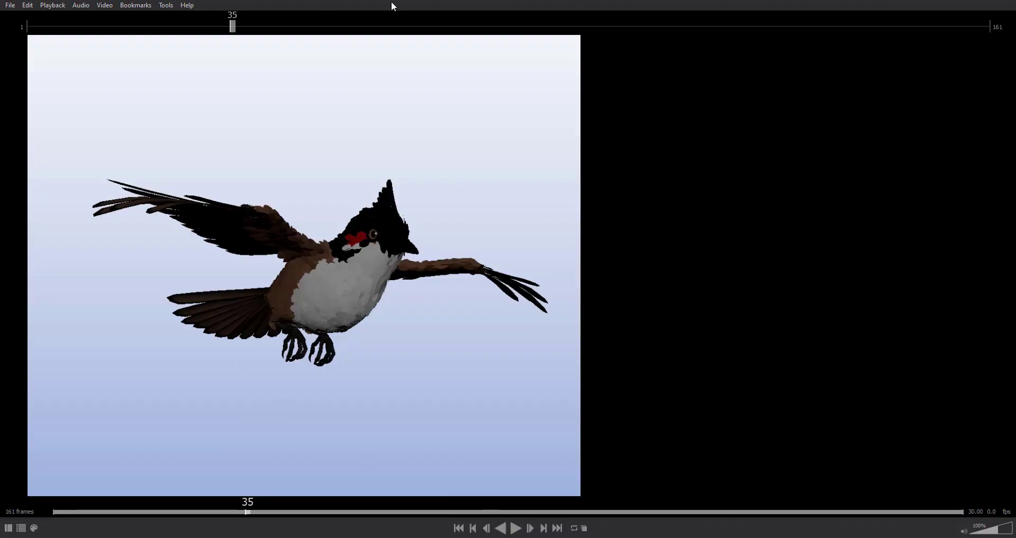
Step: Play the rendered bird sequence from frame 35 in the playback viewer to review the finished flight
key(space)
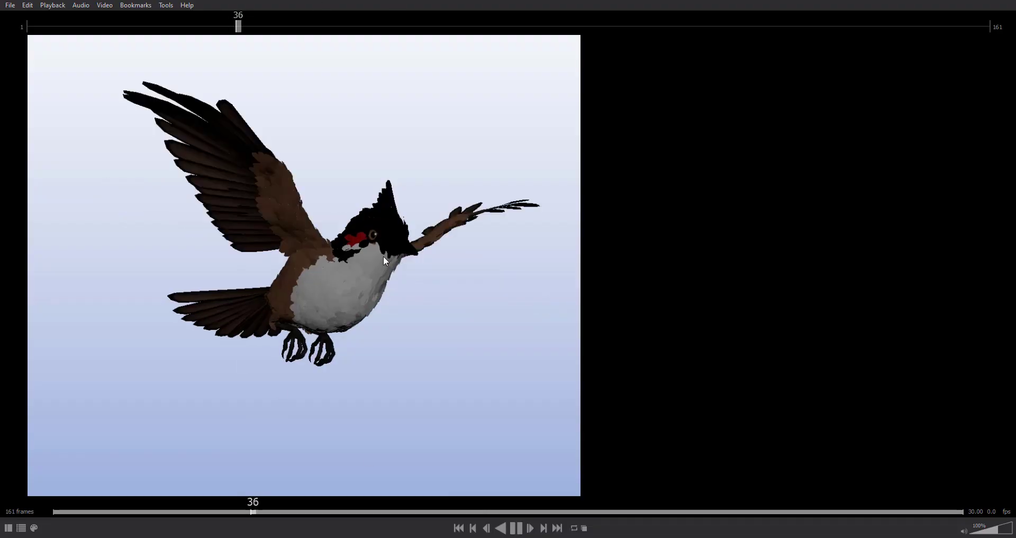